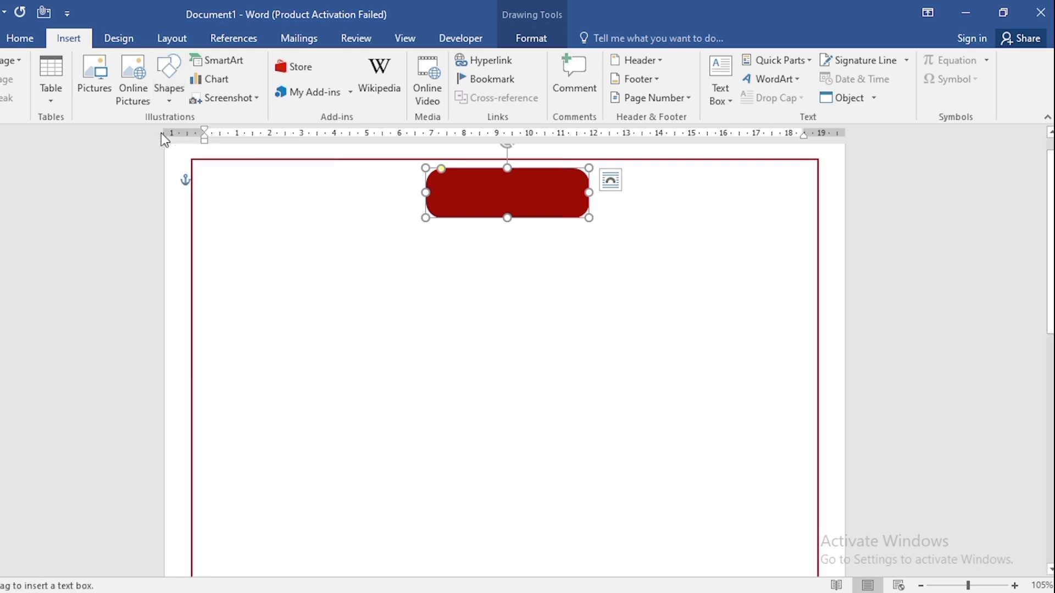
# Draw a text box about 4.23 × 1.3 cm over the red rounded rectangle, with no fill and no outline.
pyautogui.moveTo(442, 176); pyautogui.dragTo(578, 214)
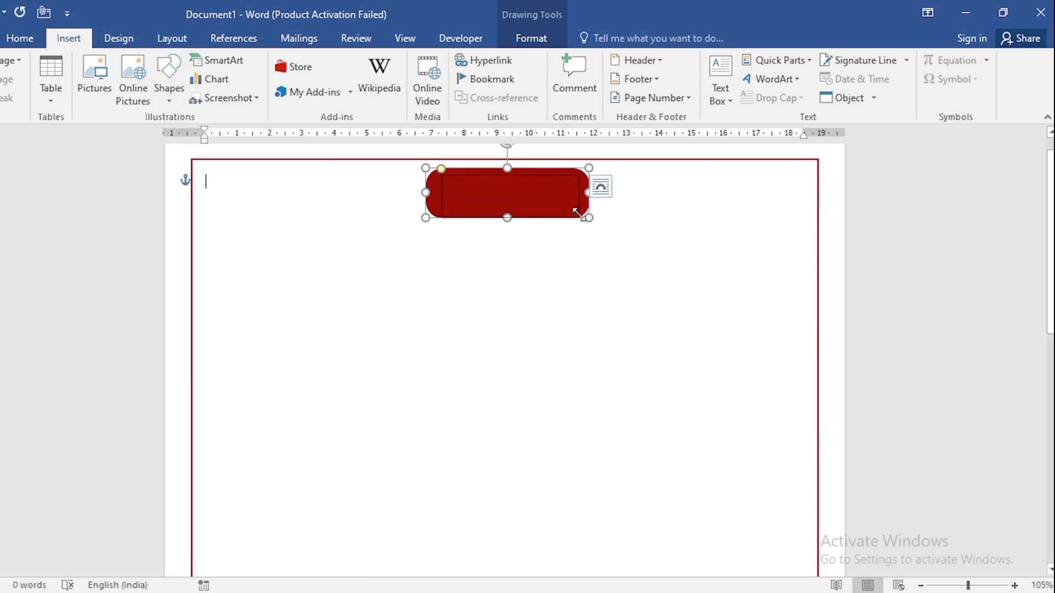
pyautogui.click(359, 62)
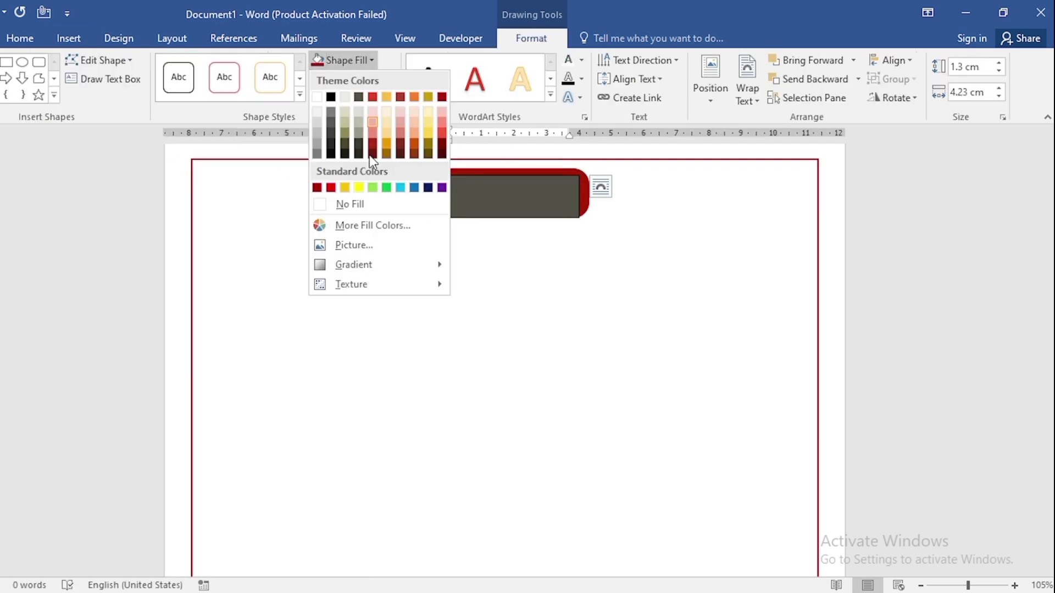
pyautogui.click(374, 206)
pyautogui.click(363, 82)
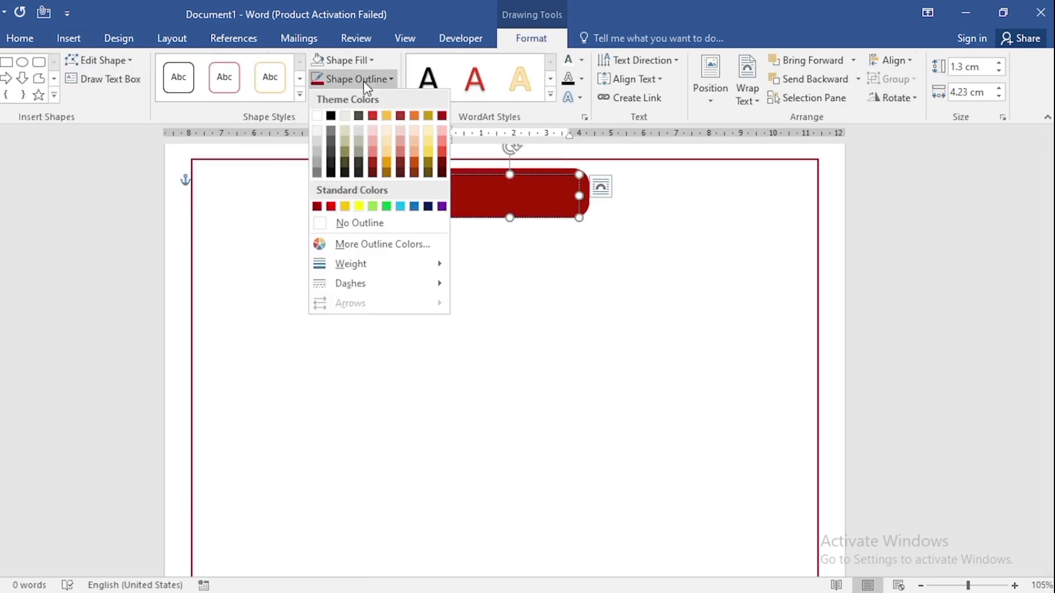
pyautogui.click(356, 222)
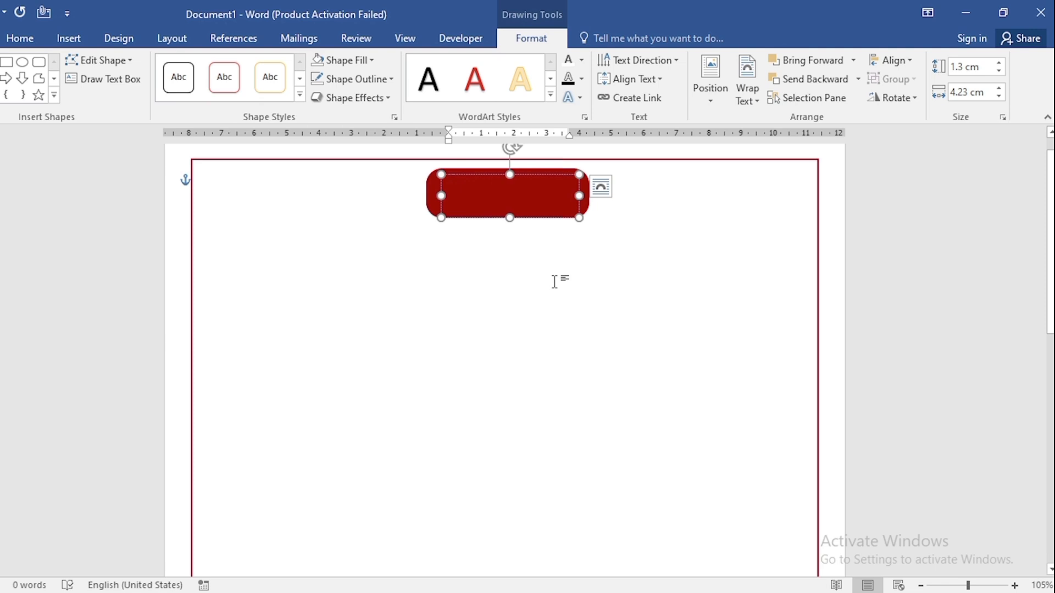
# Enter ॥ श्री ॥ in the text box and format it as 22 pt, bold, white and centred.
pyautogui.hotkey('ctrl', 'a')
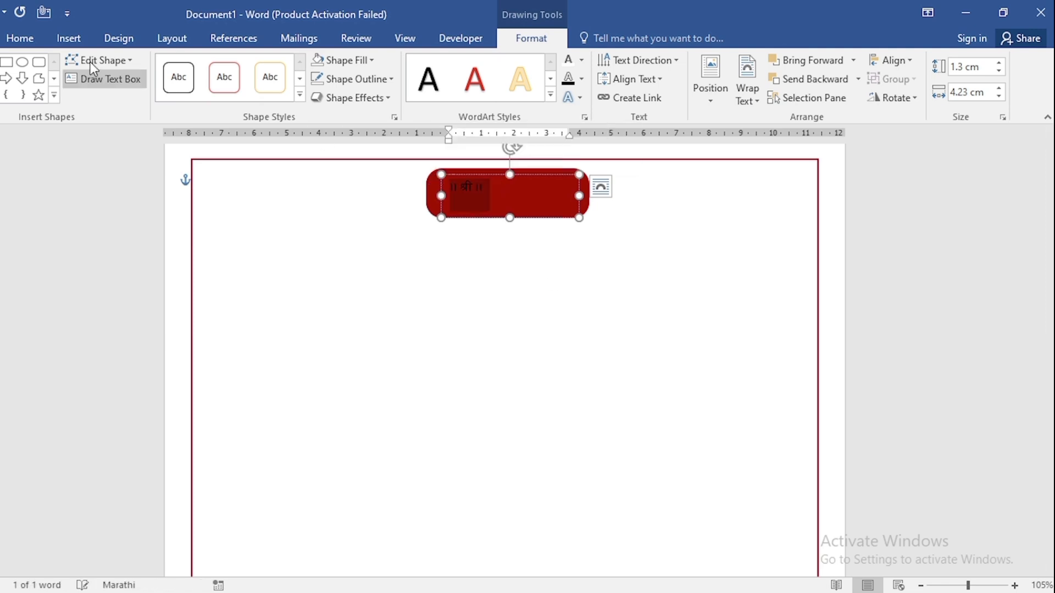
pyautogui.click(20, 38)
pyautogui.click(198, 66)
pyautogui.click(198, 66)
pyautogui.click(198, 66)
pyautogui.click(198, 66)
pyautogui.click(198, 66)
pyautogui.click(198, 66)
pyautogui.click(198, 66)
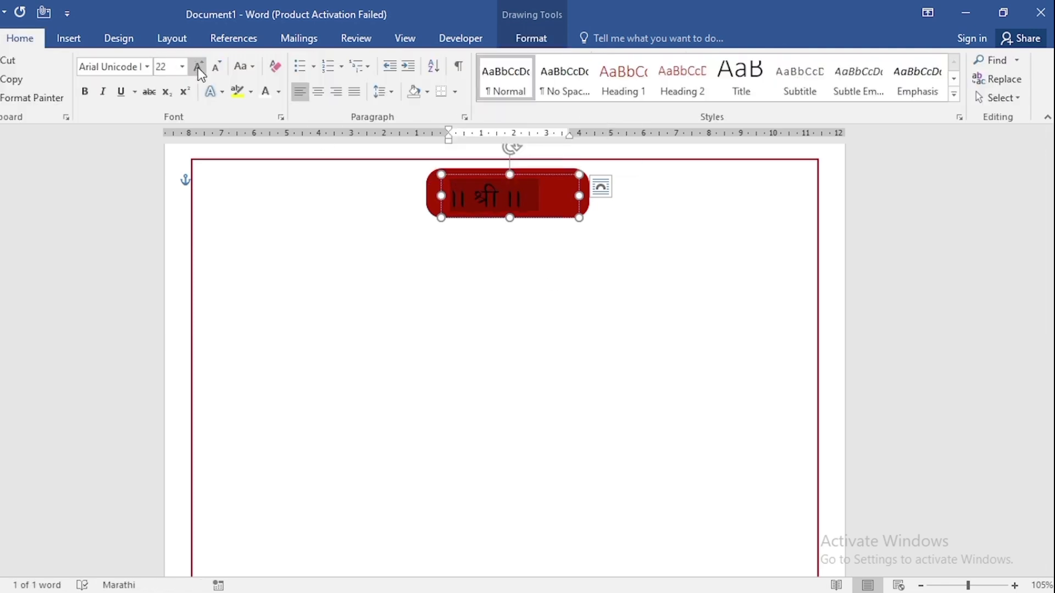
pyautogui.click(282, 91)
pyautogui.click(266, 148)
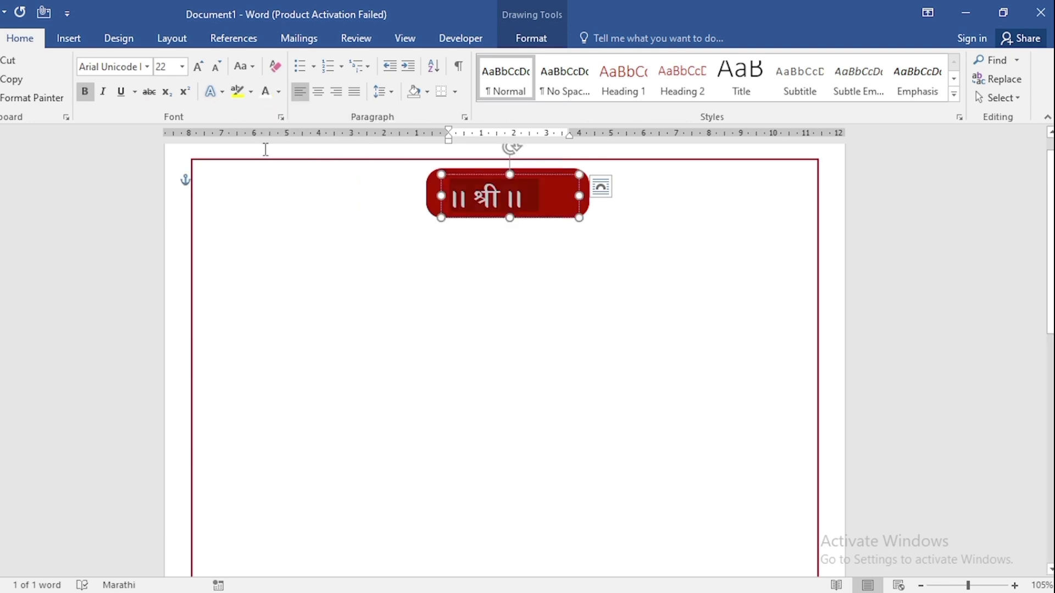
pyautogui.click(319, 92)
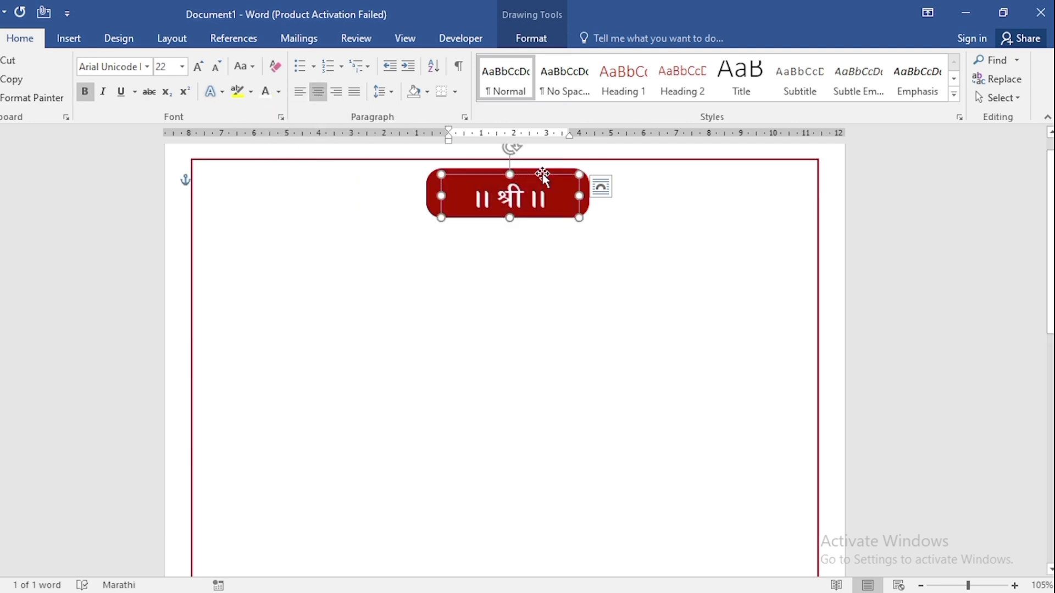
# Place a copy of the text box to the right, and group the original, centred and middle-aligned, with the red rounded rectangle.
pyautogui.moveTo(544, 174); pyautogui.dragTo(734, 212)
pyautogui.click(441, 187)
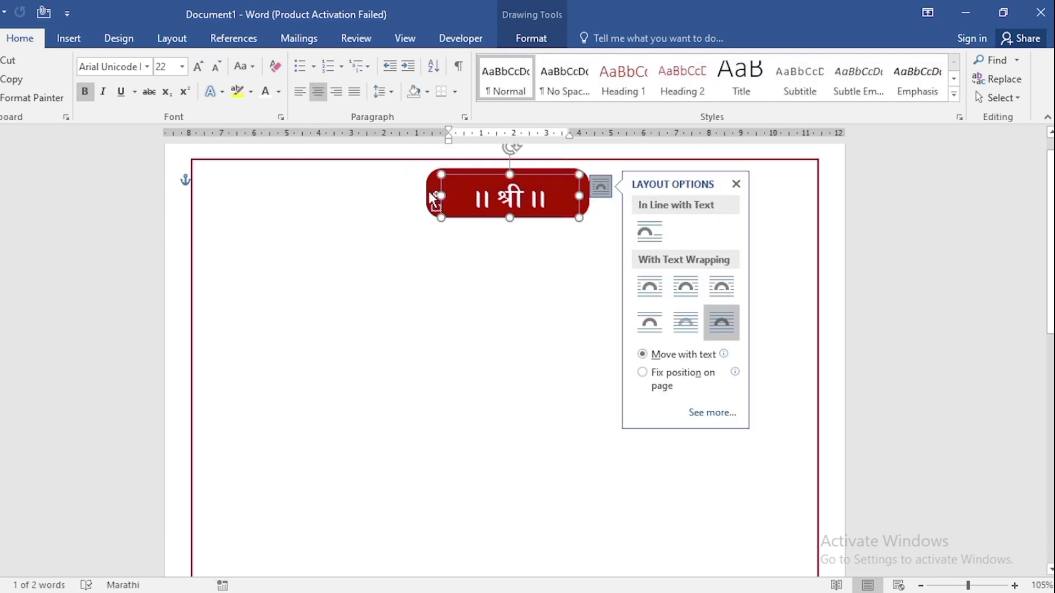
pyautogui.click(434, 198)
pyautogui.click(534, 39)
pyautogui.click(893, 60)
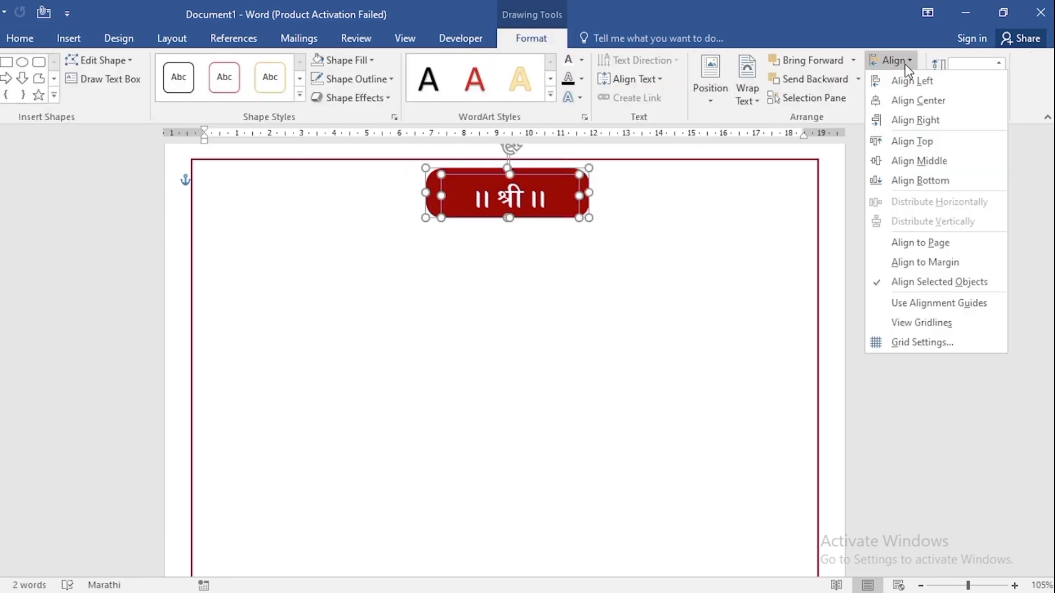
pyautogui.click(910, 100)
pyautogui.click(899, 64)
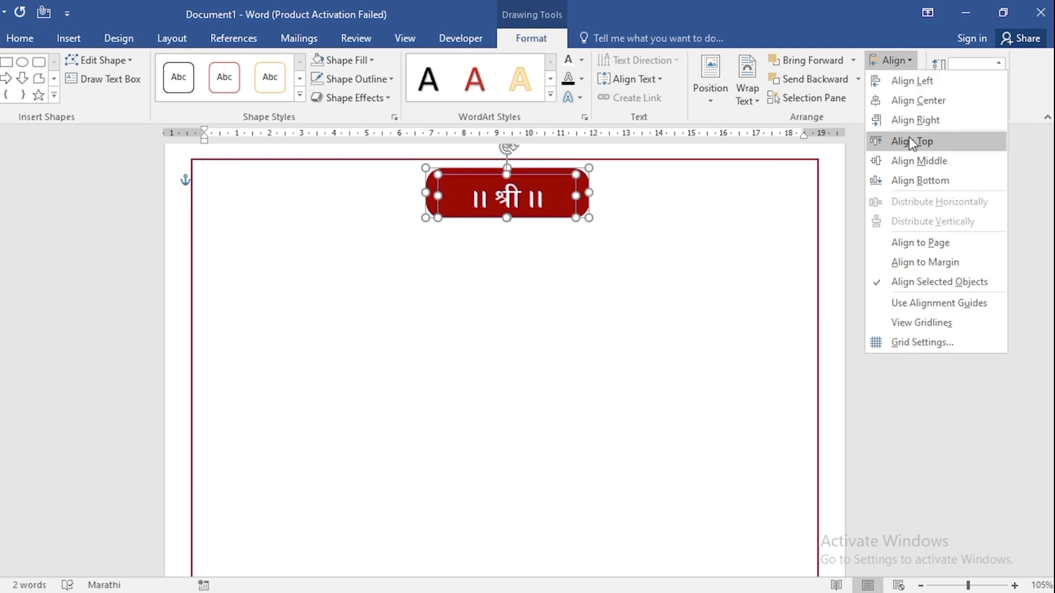
pyautogui.click(912, 142)
pyautogui.click(904, 82)
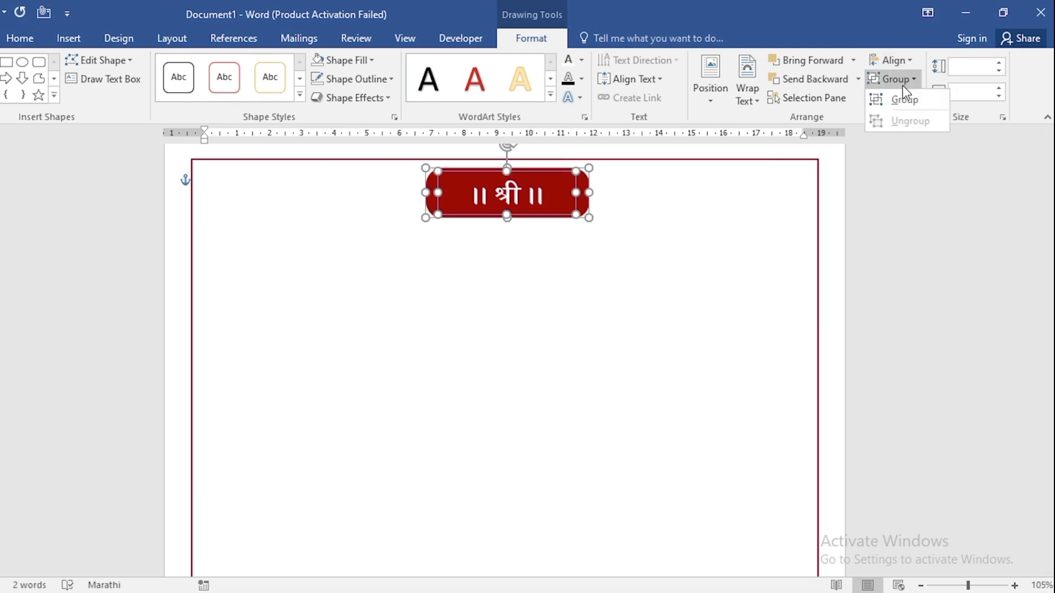
pyautogui.click(903, 99)
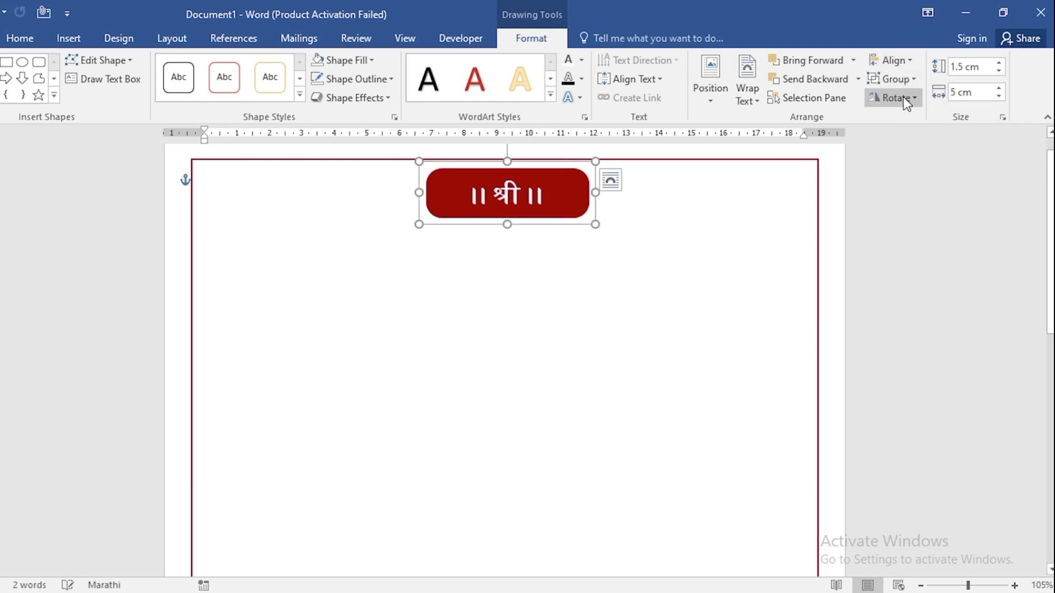
# Move the copied text box to the page's upper-right corner and replace its text with मो. and the phone number at 20 pt.
pyautogui.click(672, 208)
pyautogui.moveTo(734, 190); pyautogui.dragTo(641, 189)
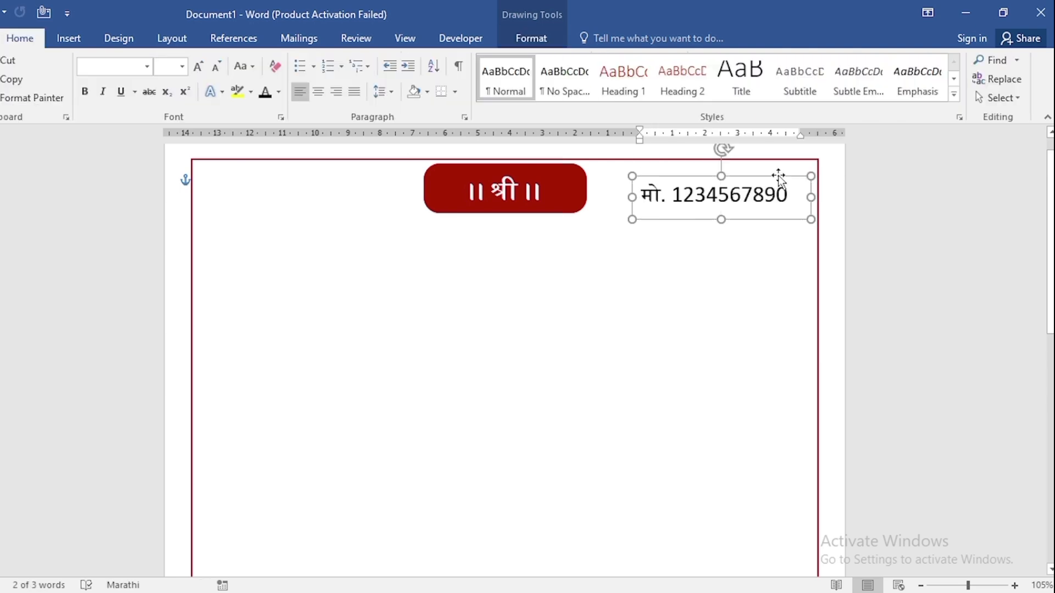
pyautogui.moveTo(779, 177); pyautogui.dragTo(801, 167)
pyautogui.click(753, 183)
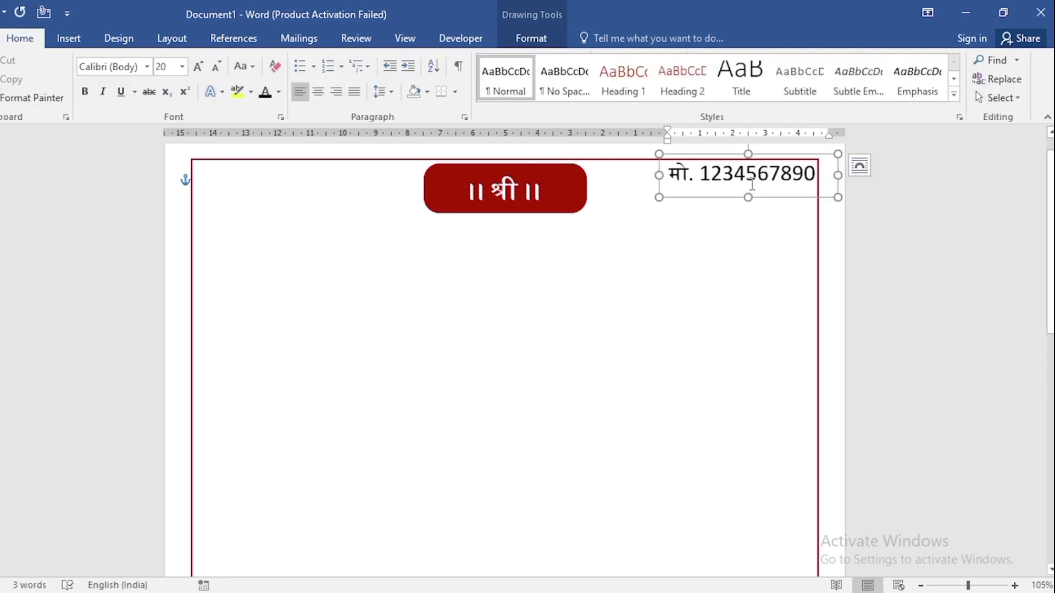
# Colour the phone number line dark red.
pyautogui.tripleClick(752, 183)
pyautogui.click(532, 34)
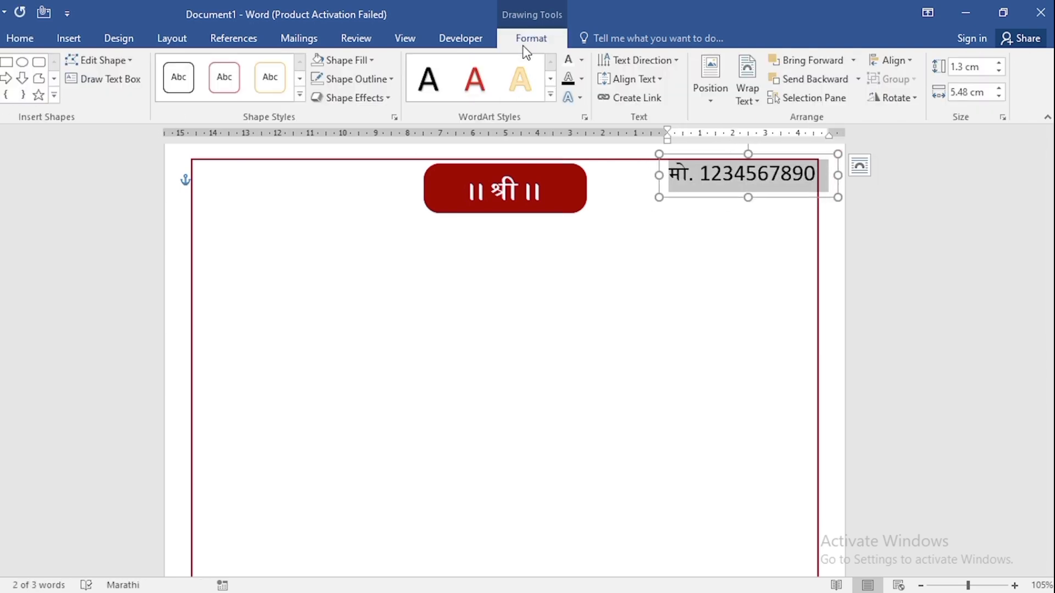
pyautogui.click(581, 60)
pyautogui.click(694, 120)
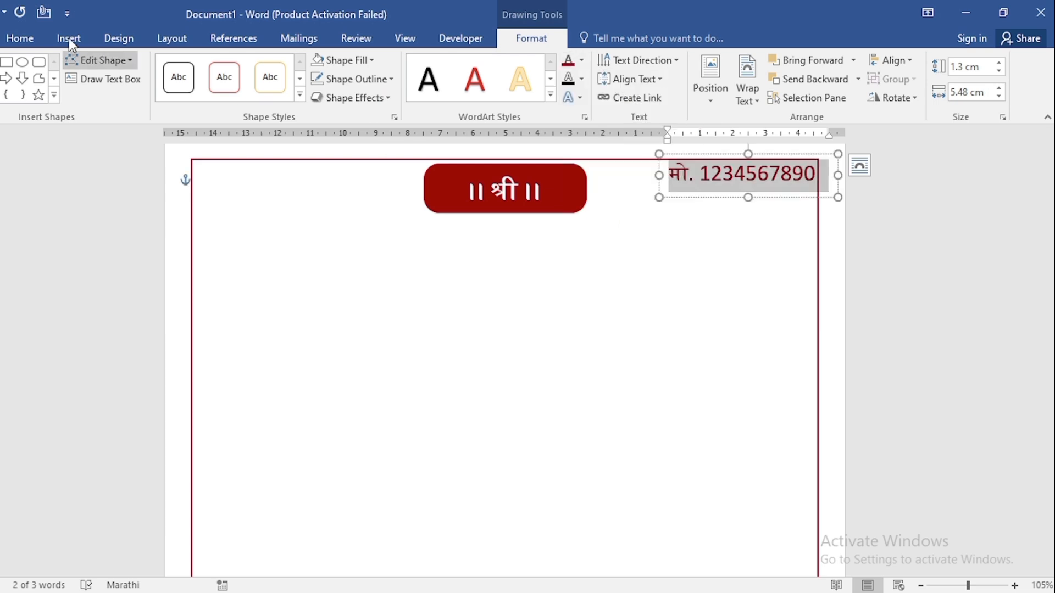
# Insert the pictures A.png, B.png, C.png and D.png from the Pictures folder.
pyautogui.click(64, 37)
pyautogui.click(90, 84)
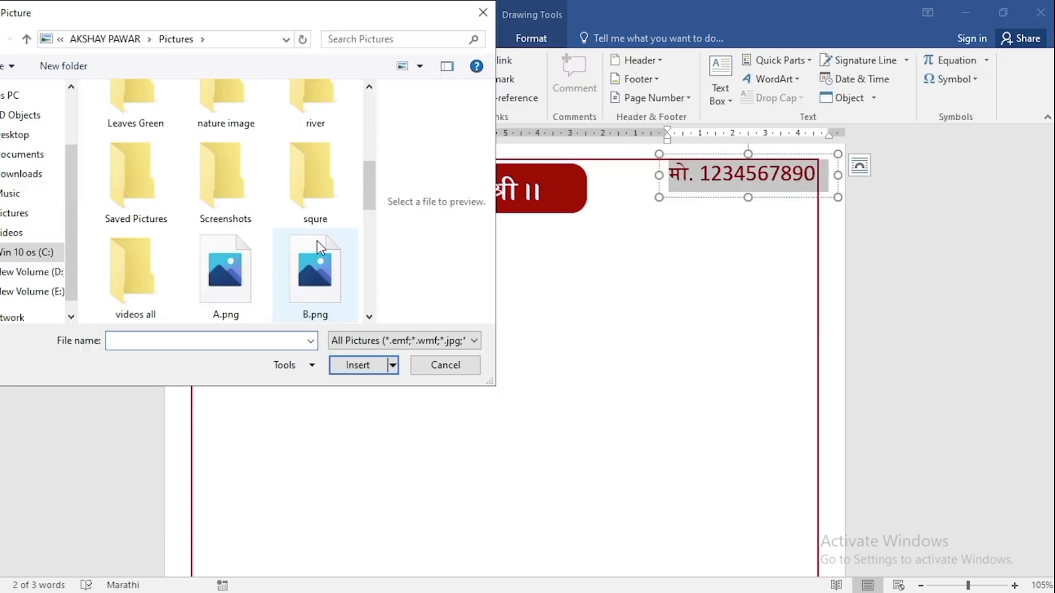
pyautogui.click(254, 275)
pyautogui.keyDown('ctrl'); pyautogui.click(298, 286); pyautogui.keyUp('ctrl')
pyautogui.scroll(-3, 299, 282)
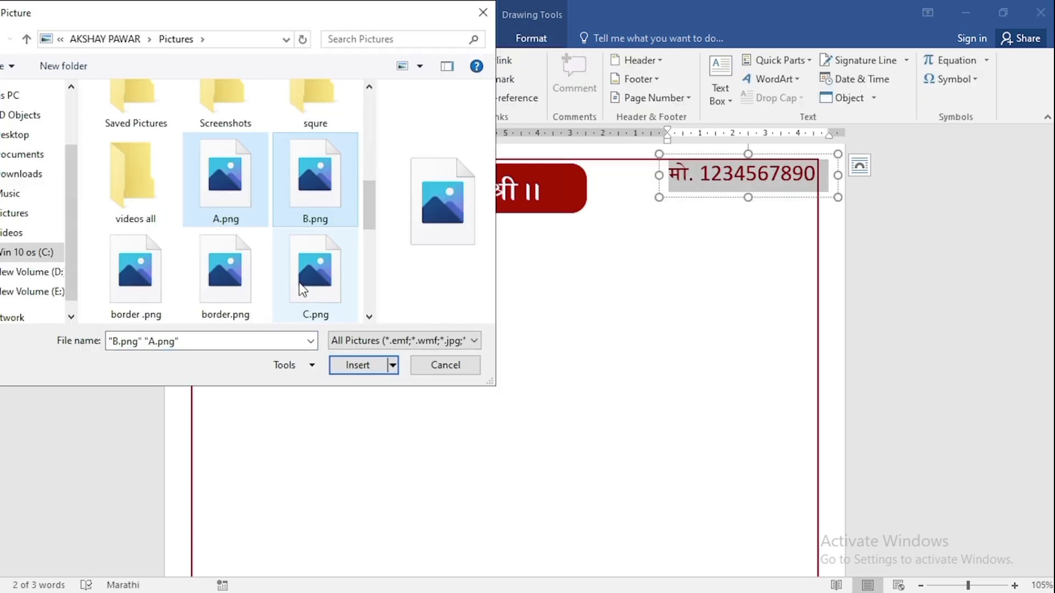
pyautogui.keyDown('ctrl'); pyautogui.click(321, 182); pyautogui.keyUp('ctrl')
pyautogui.keyDown('ctrl'); pyautogui.click(314, 258); pyautogui.keyUp('ctrl')
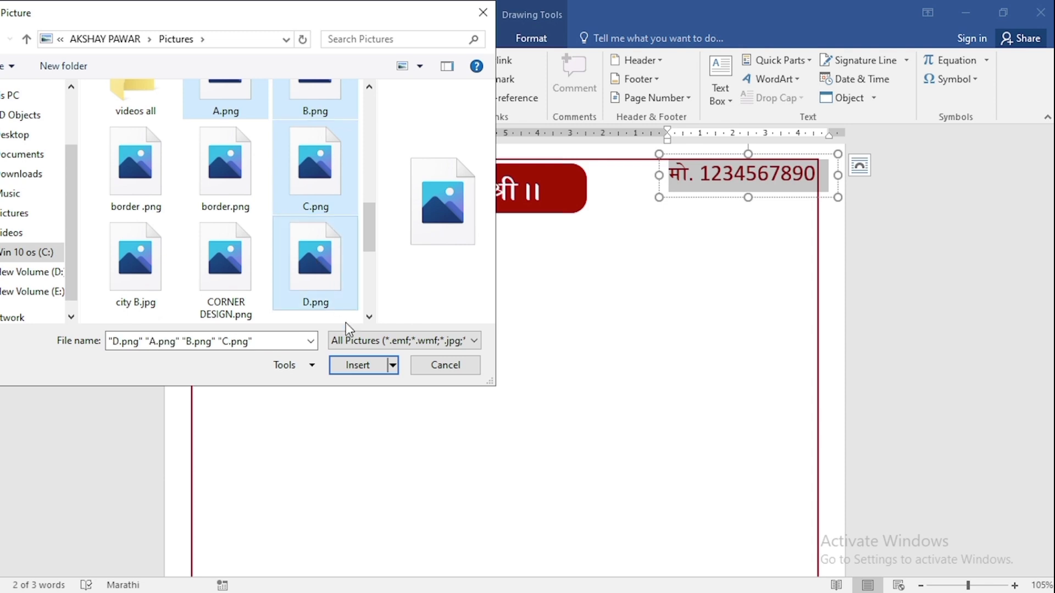
pyautogui.click(358, 365)
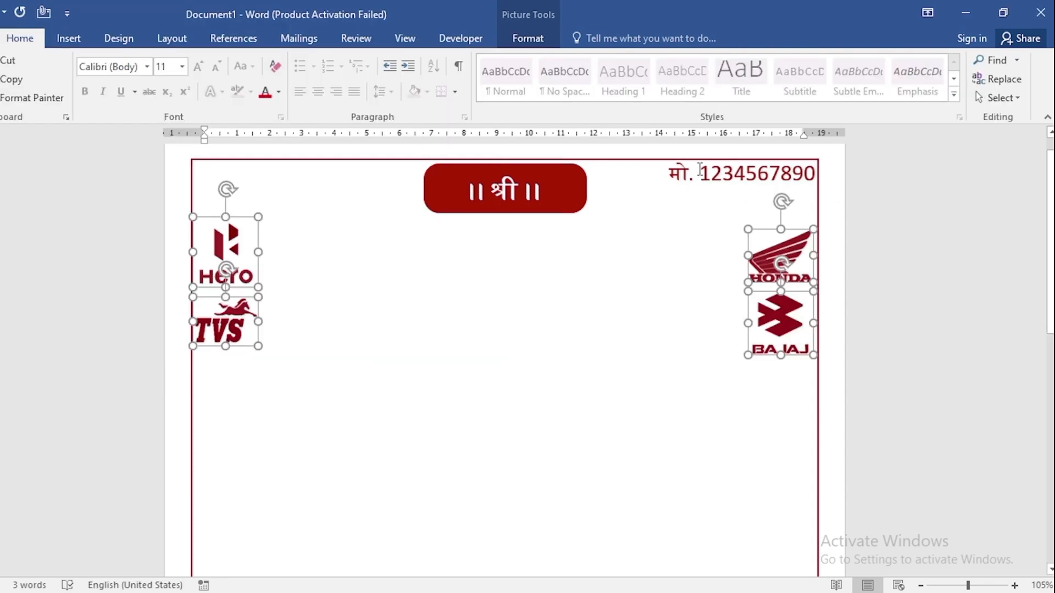
# Copy the phone number text box below the red banner and replace its text with जय मल्हार सर्विस सेंटर.
pyautogui.click(700, 169)
pyautogui.moveTo(702, 157); pyautogui.dragTo(472, 219)
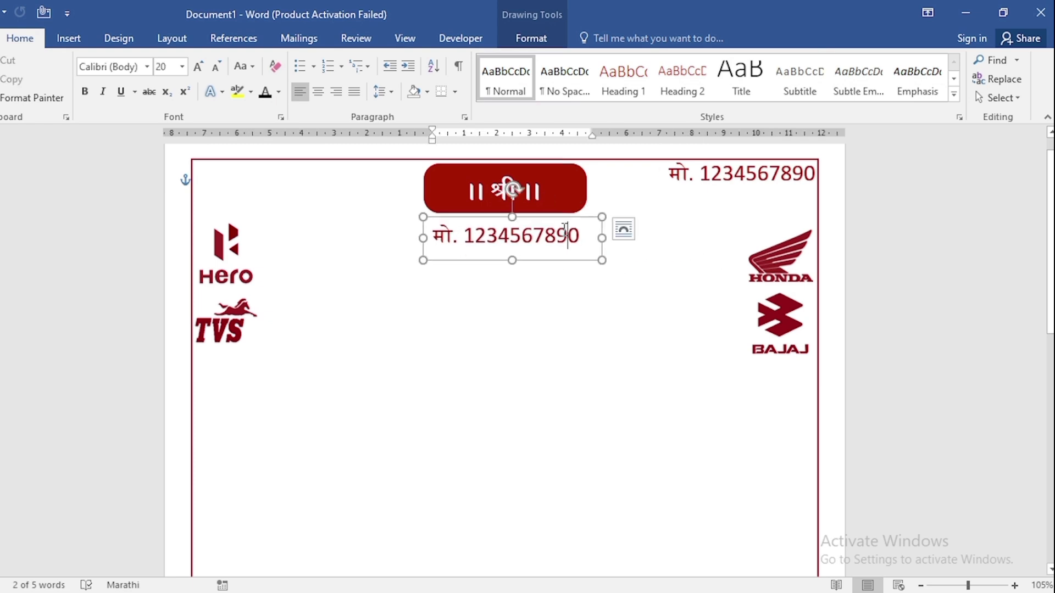
pyautogui.click(573, 243)
pyautogui.hotkey('ctrl', 'a')
pyautogui.hotkey('ctrl', 'v')
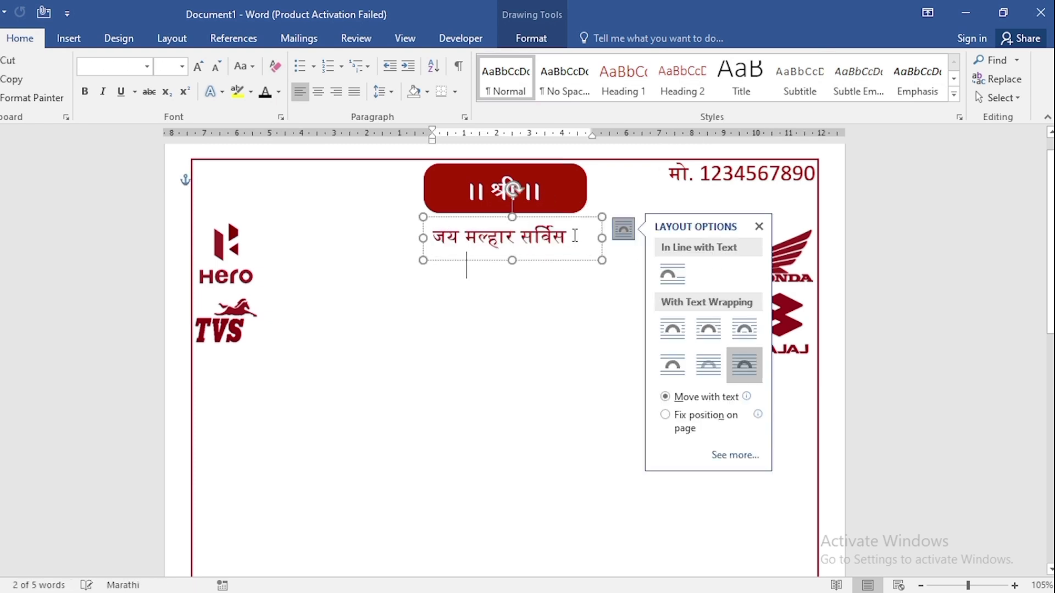
# Format the जय मल्हार सर्विस सेंटर heading as 48 pt, centred and bold.
pyautogui.hotkey('ctrl', 'a')
pyautogui.click(164, 66)
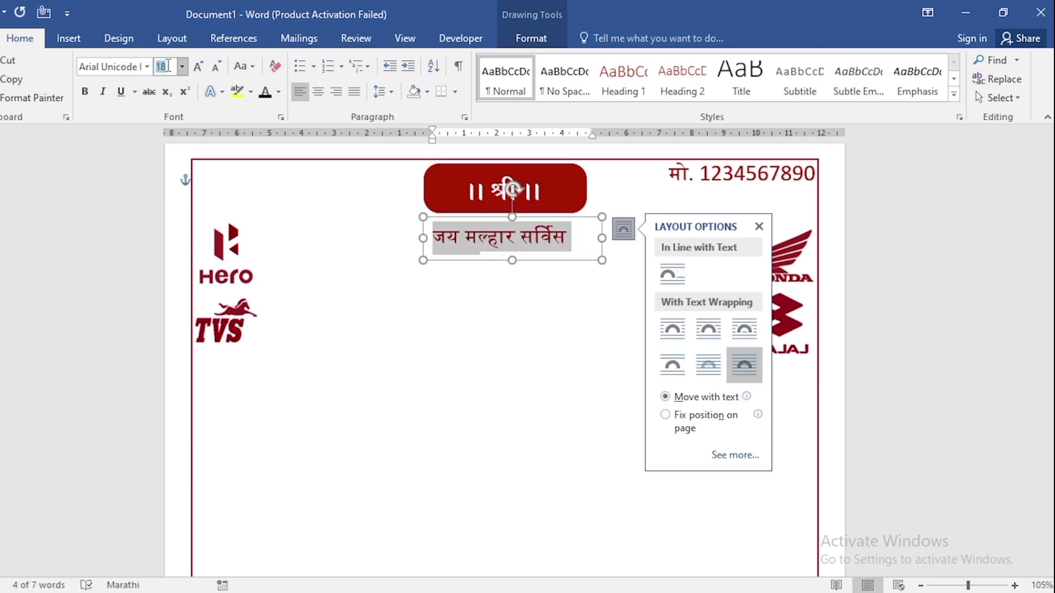
pyautogui.write('48')
pyautogui.press('Return')
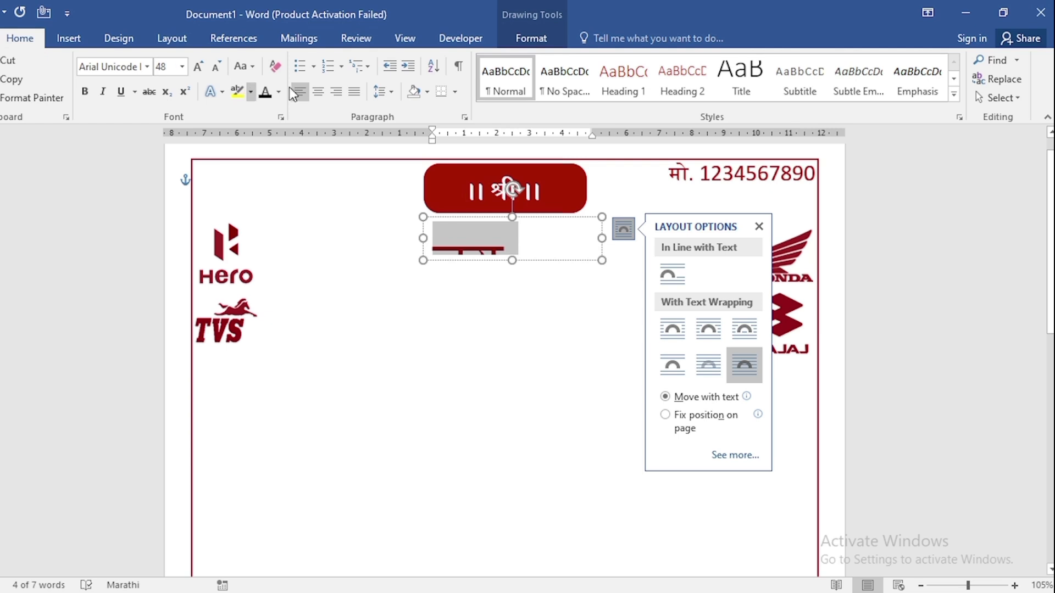
pyautogui.click(318, 92)
pyautogui.hotkey('ctrl', 'b')
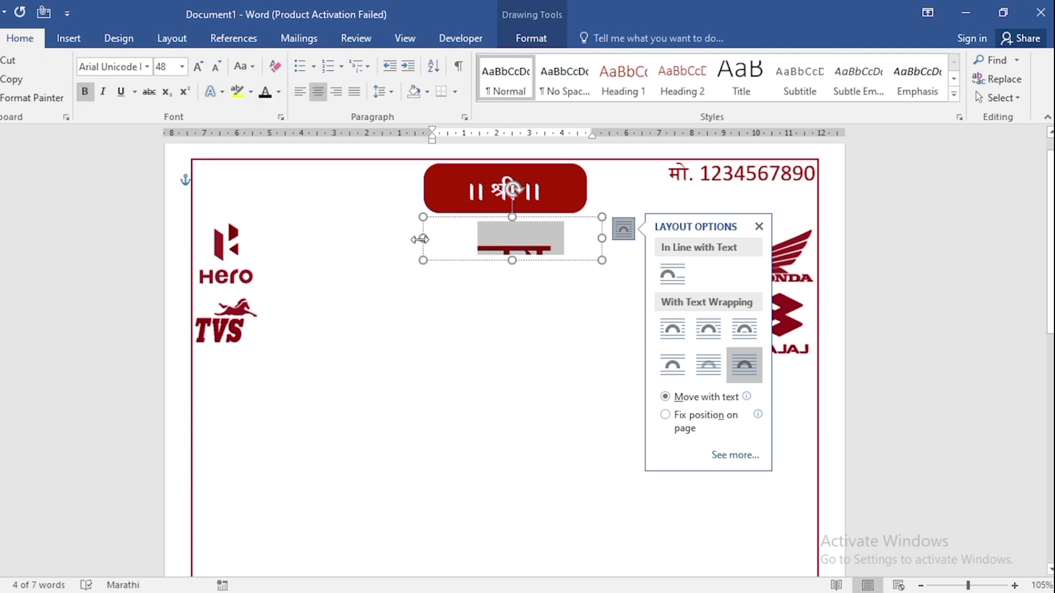
# Enlarge the heading's text box to about 15.42 × 2.46 cm between the logos and nudge it up under the banner.
pyautogui.moveTo(420, 239); pyautogui.dragTo(250, 238)
pyautogui.moveTo(428, 262); pyautogui.dragTo(428, 298)
pyautogui.moveTo(602, 256); pyautogui.dragTo(760, 256)
pyautogui.click(531, 38)
pyautogui.press('Up')
pyautogui.press('Up')
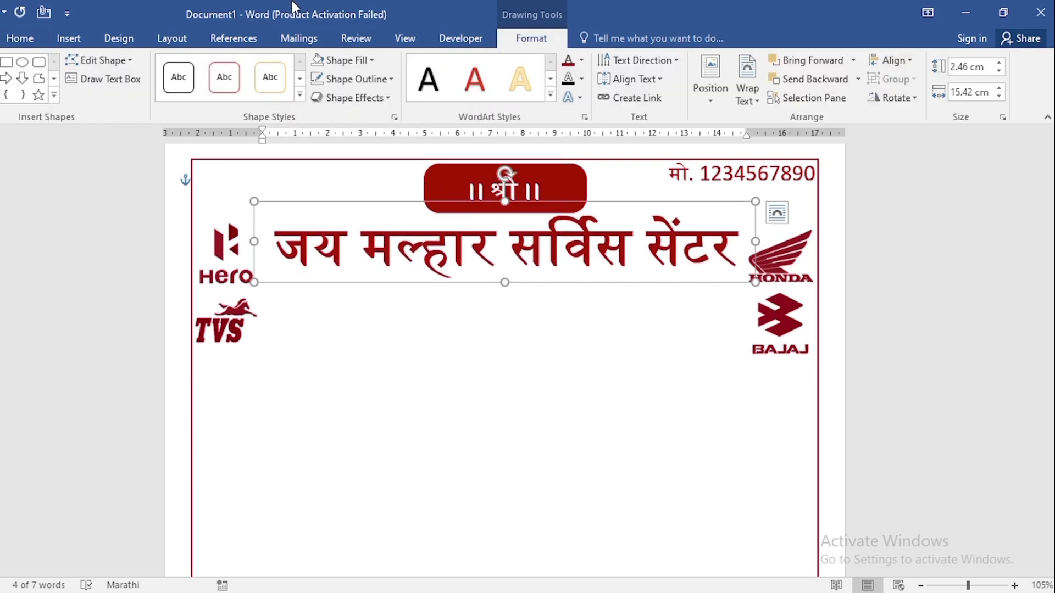
# Draw a horizontal straight line about 14.59 cm long beneath the heading.
pyautogui.click(69, 38)
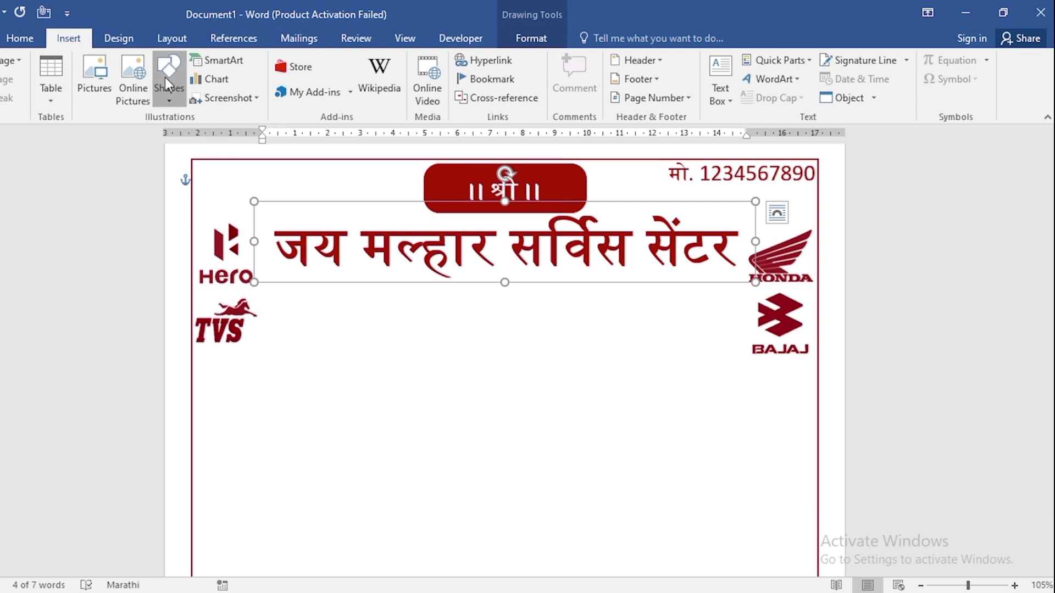
pyautogui.click(167, 83)
pyautogui.click(182, 140)
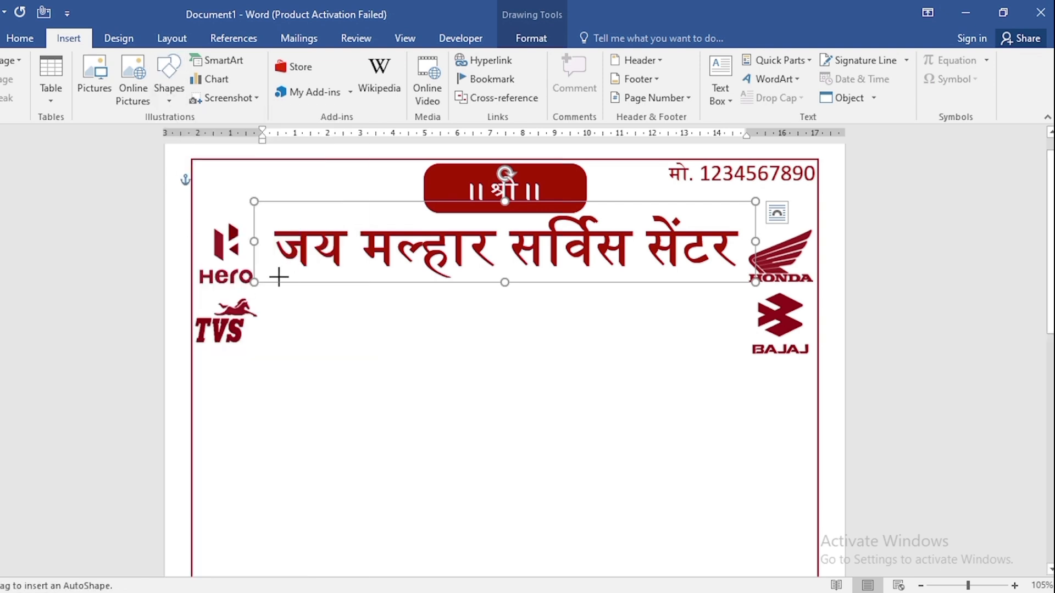
pyautogui.moveTo(278, 277); pyautogui.dragTo(743, 282)
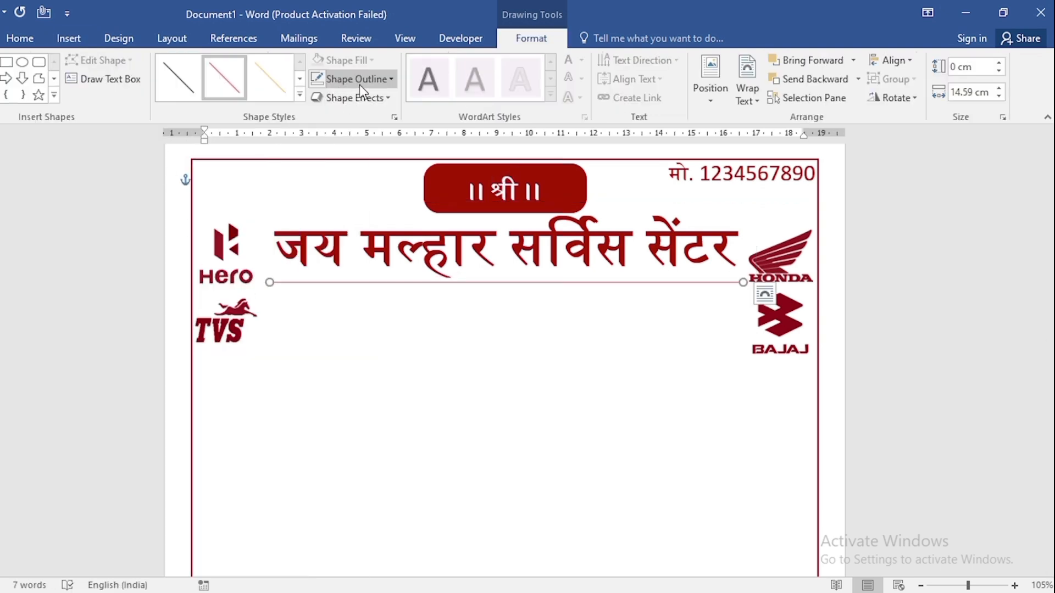
# Set the line's outline weight to 2¼ pt and its colour to dark red.
pyautogui.click(358, 81)
pyautogui.moveTo(379, 273)
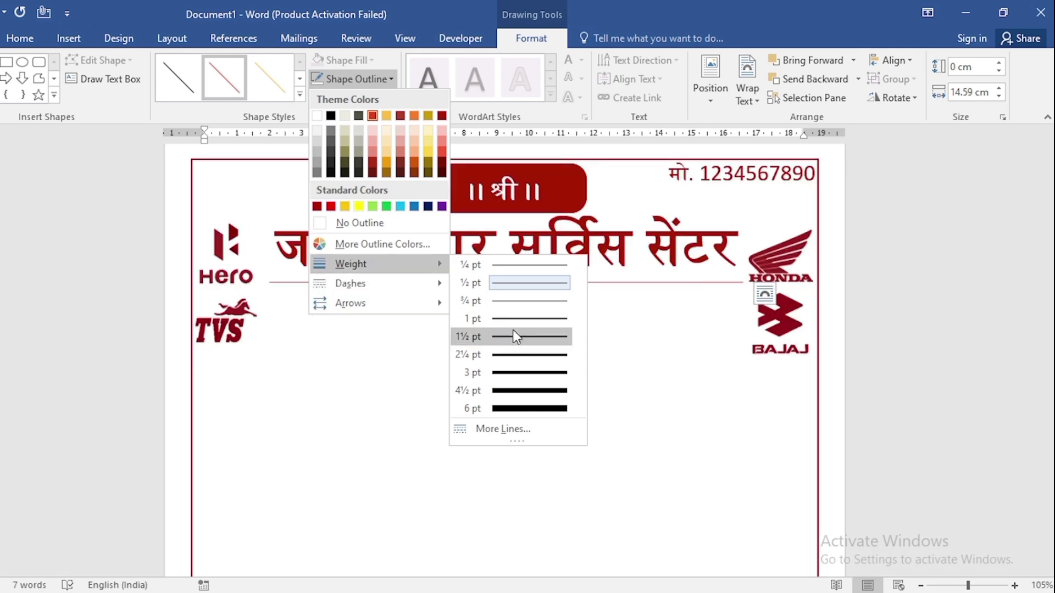
pyautogui.click(511, 355)
pyautogui.click(372, 83)
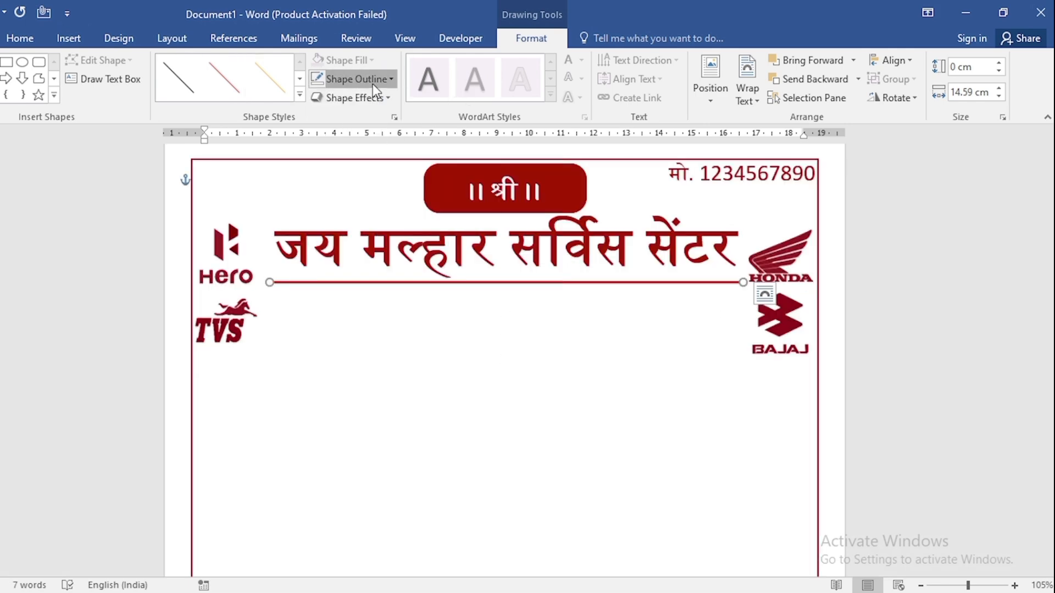
pyautogui.click(439, 115)
# Duplicate the heading's text box together with its underline, placing the copies directly below the originals.
pyautogui.click(807, 98)
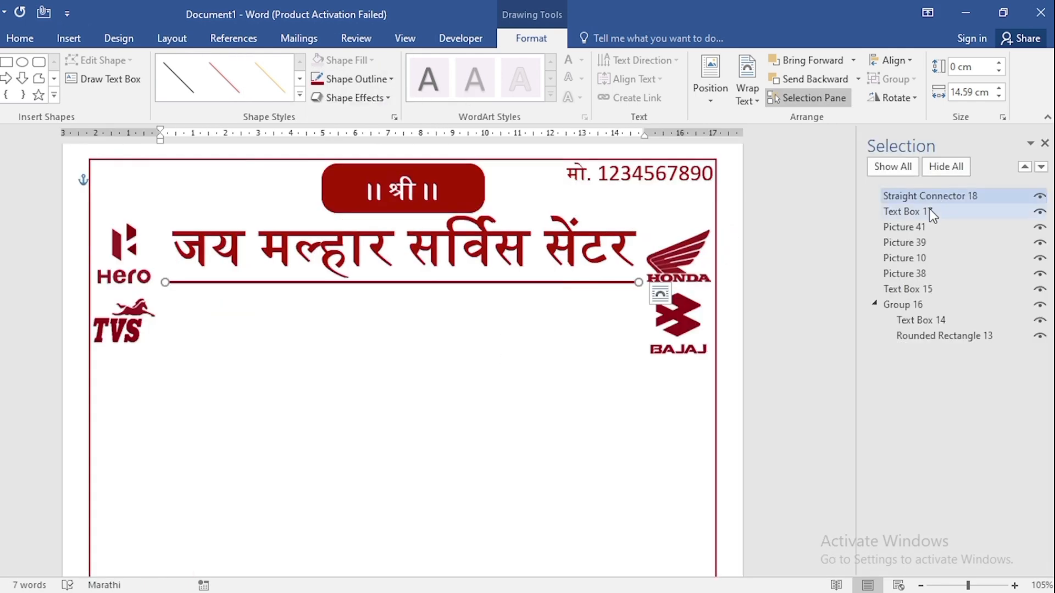
pyautogui.keyDown('ctrl'); pyautogui.click(931, 213); pyautogui.keyUp('ctrl')
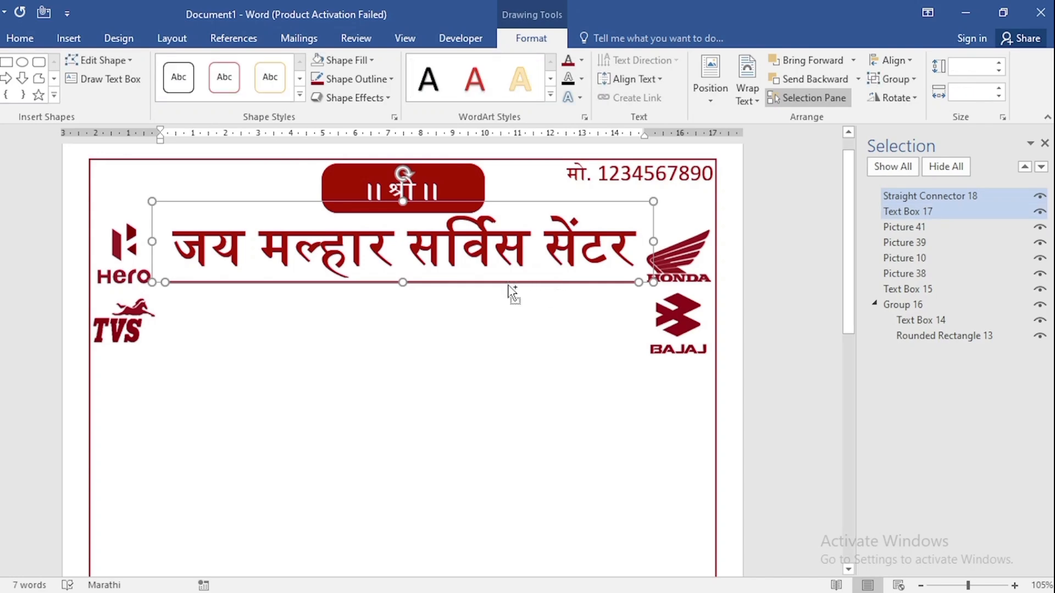
pyautogui.moveTo(508, 284); pyautogui.dragTo(505, 336)
# Make the copied heading non-bold at font size 28 and replace its text with "Hero & Honda Service & Repairing".
pyautogui.moveTo(639, 300); pyautogui.dragTo(171, 299)
pyautogui.click(16, 44)
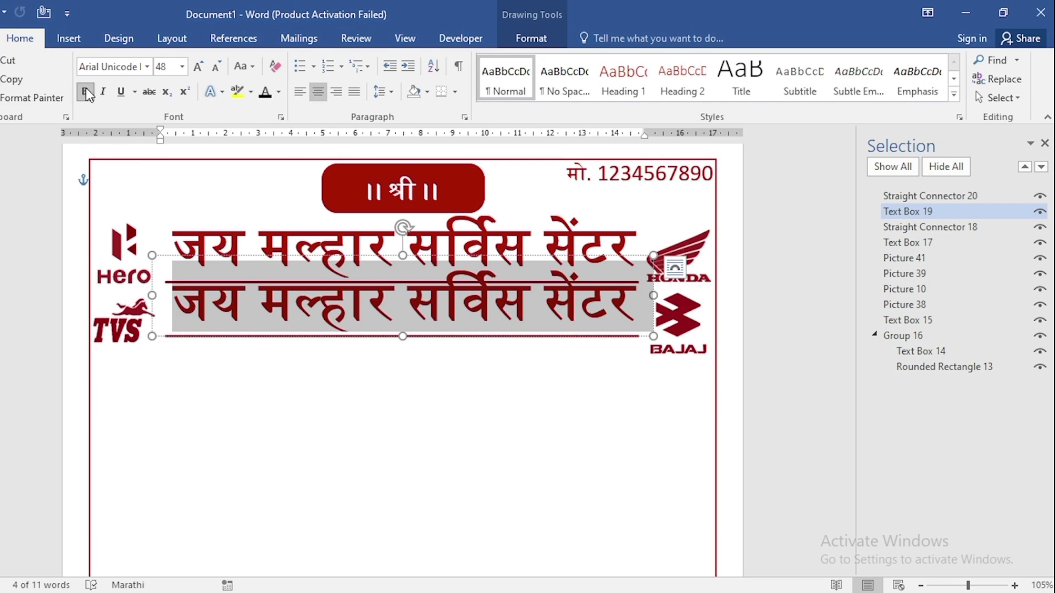
pyautogui.click(169, 62)
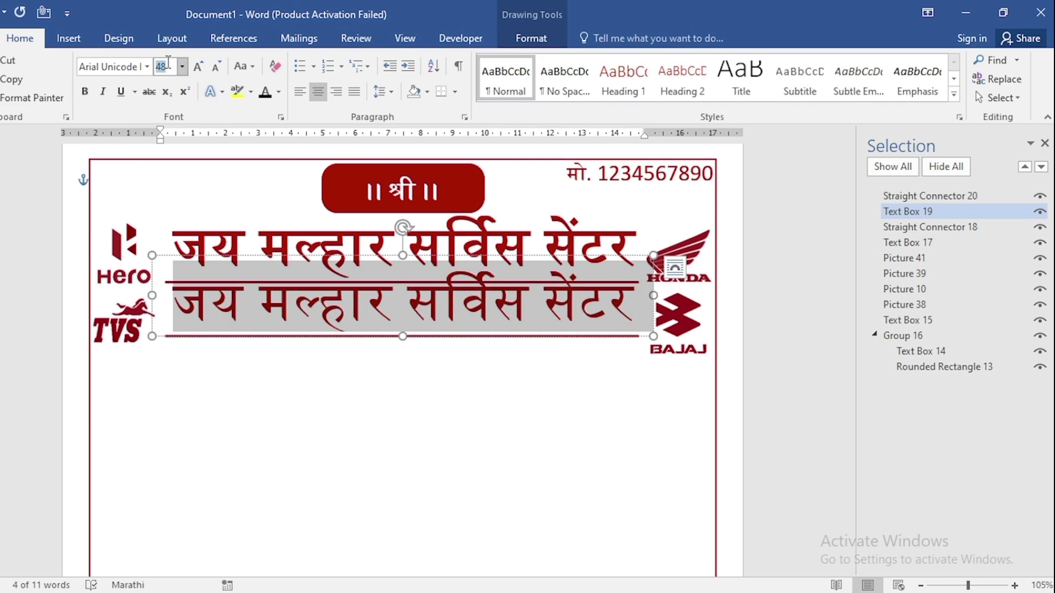
pyautogui.write('28')
pyautogui.press('Return')
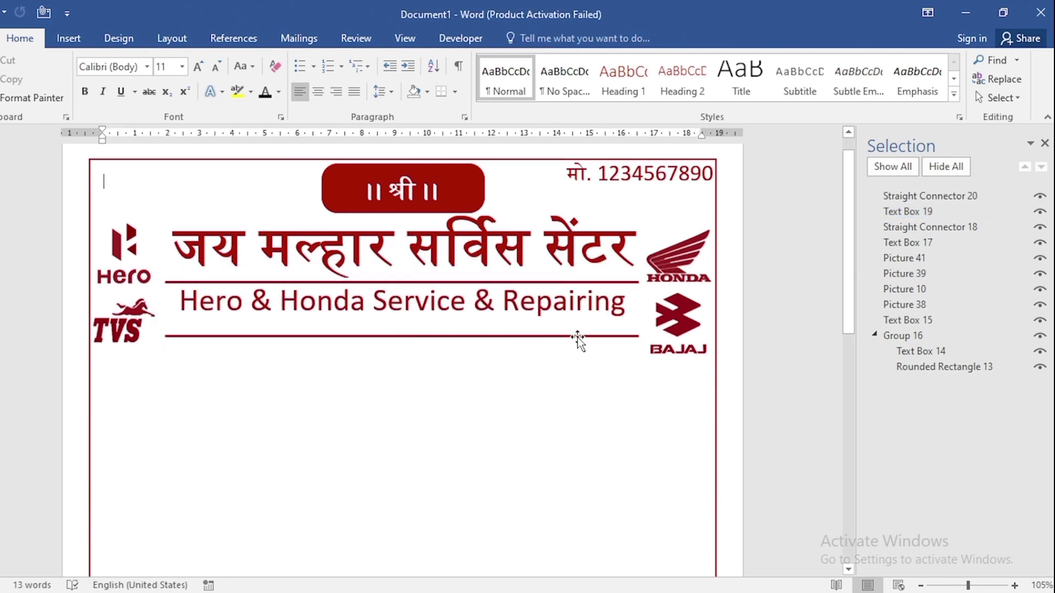
# Raise the lower line close beneath the "Hero & Honda Service & Repairing" text and duplicate both directly below.
pyautogui.click(949, 201)
pyautogui.keyDown('ctrl'); pyautogui.click(915, 212); pyautogui.keyUp('ctrl')
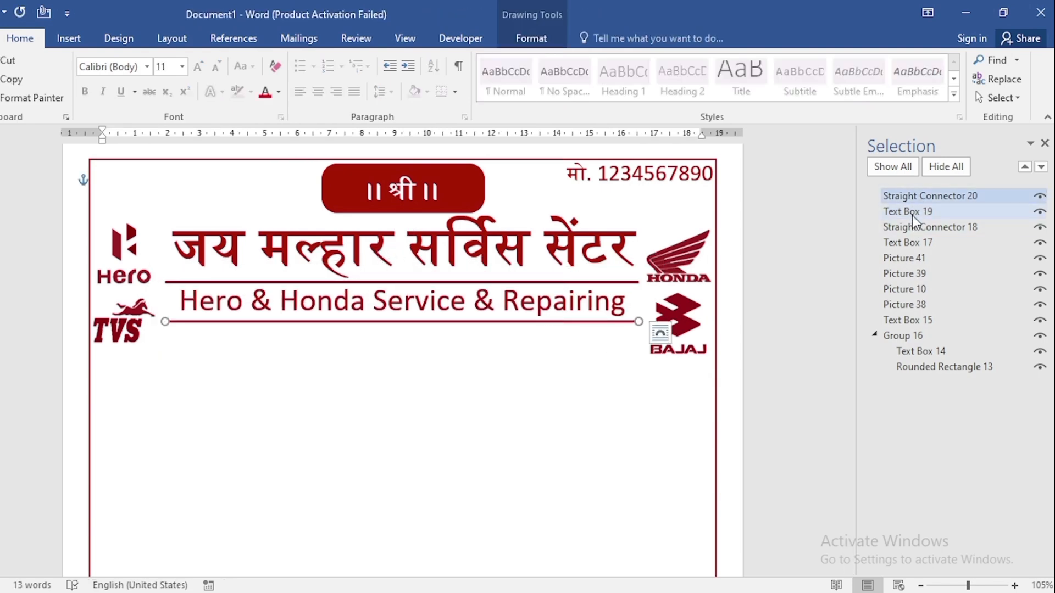
pyautogui.keyDown('ctrl'); pyautogui.click(912, 215); pyautogui.keyUp('ctrl')
# Replace the copied subtitle's text with "सर्व प्रकारच्या २ व्हीलरची कामे काळजीपूर्वक केली जातील." at font size 20.
pyautogui.moveTo(608, 272); pyautogui.dragTo(179, 338)
pyautogui.click(162, 65)
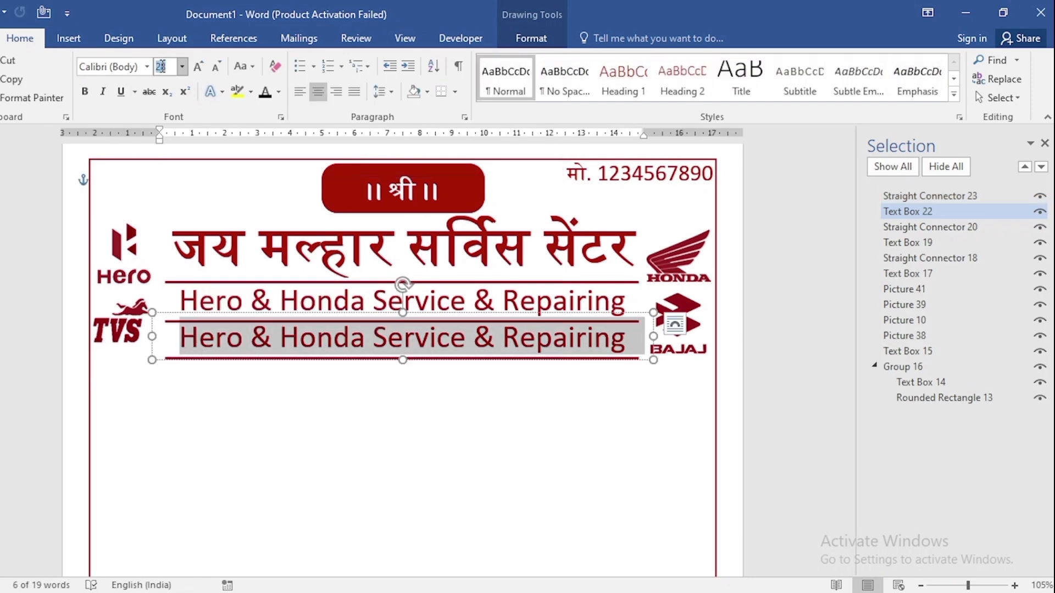
pyautogui.press('Return')
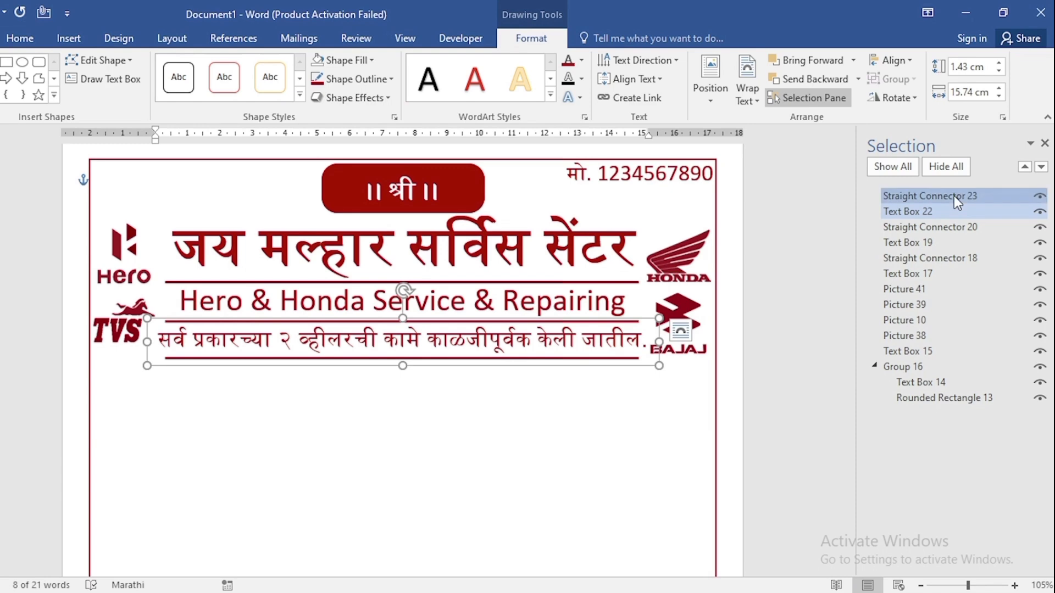
# Extend the line under the Marathi tagline to both page borders, about 19.24 cm long.
pyautogui.click(954, 196)
pyautogui.moveTo(638, 358); pyautogui.dragTo(705, 360)
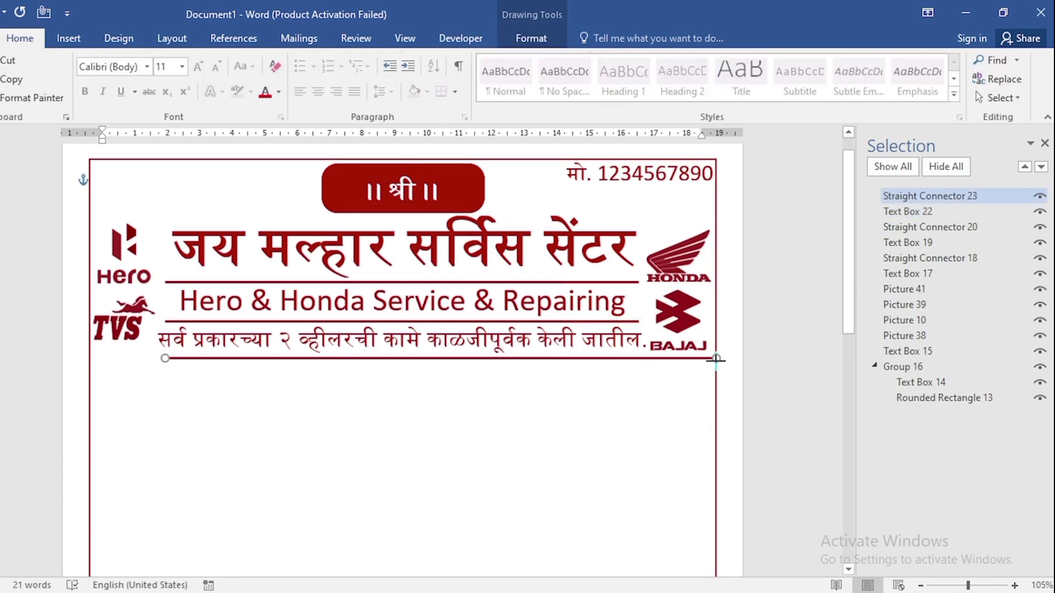
pyautogui.moveTo(165, 358); pyautogui.dragTo(89, 358)
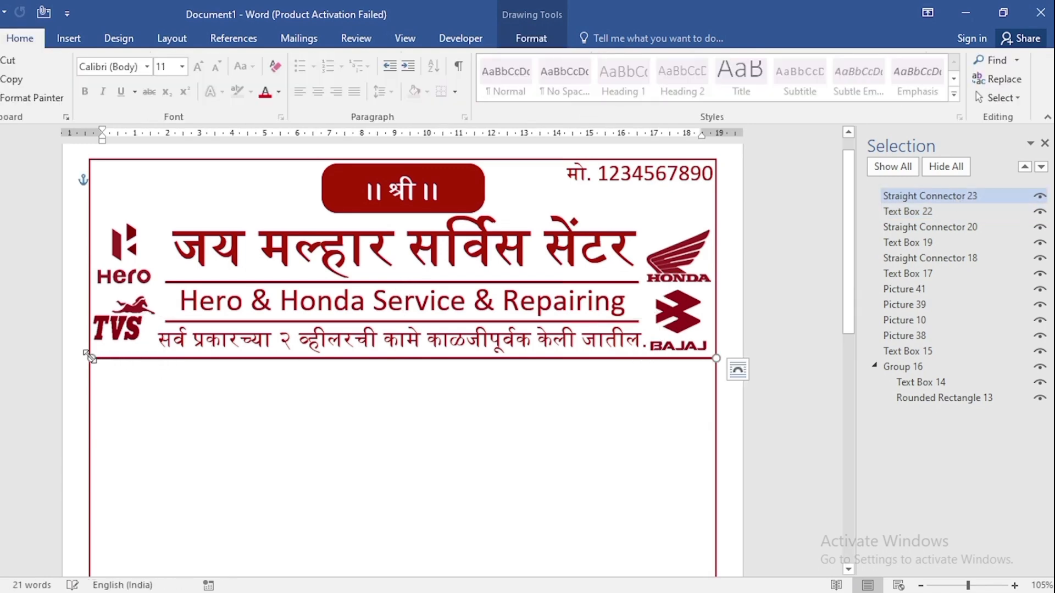
# Duplicate the Marathi tagline's text box below the full-width line and replace its text with the shop's address at font size 18.
pyautogui.click(345, 340)
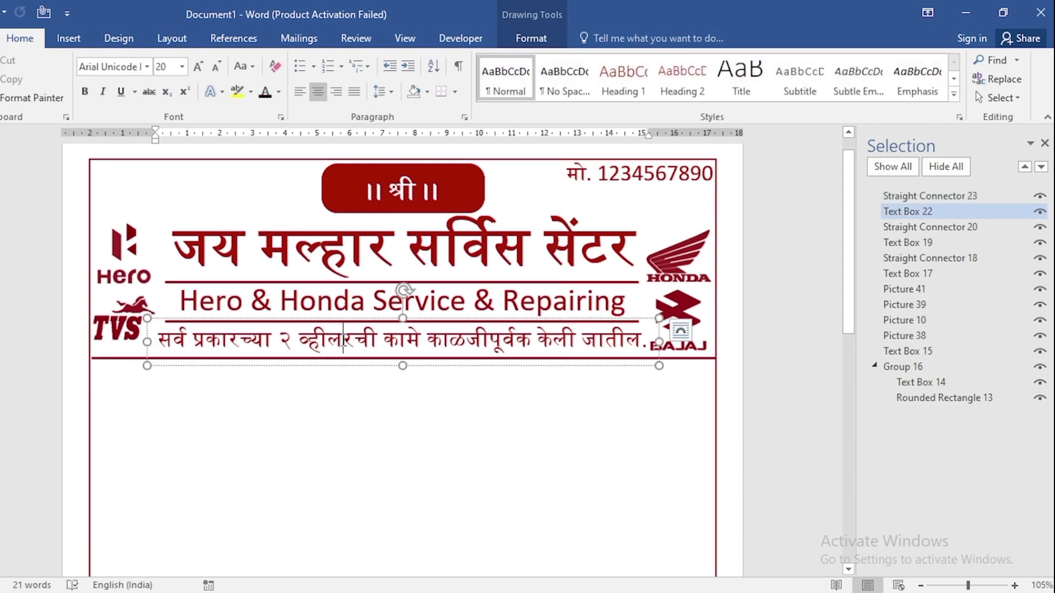
pyautogui.moveTo(422, 318); pyautogui.dragTo(417, 358)
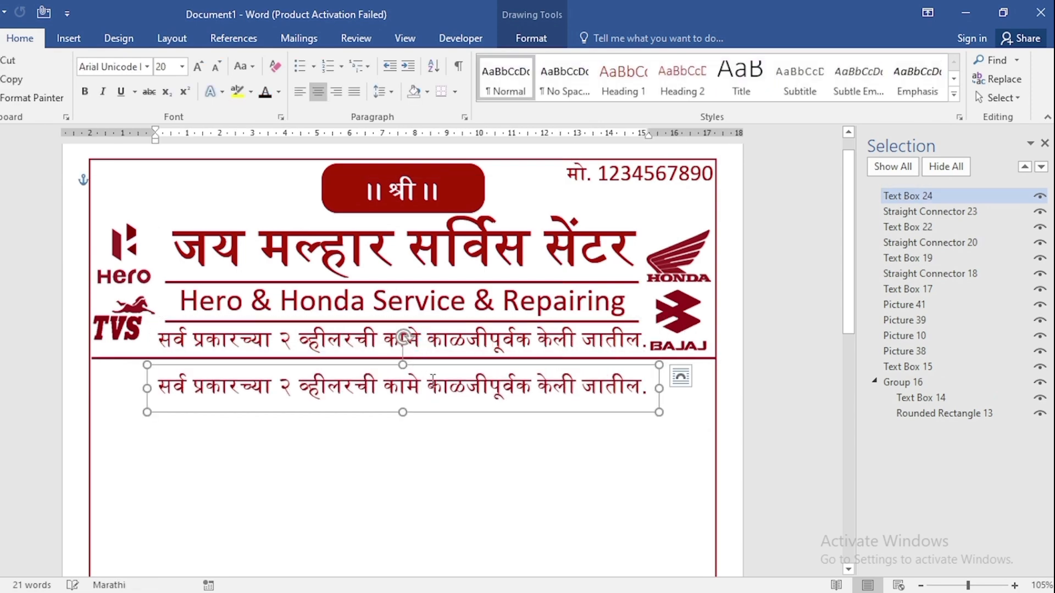
pyautogui.tripleClick(425, 386)
pyautogui.click(163, 69)
pyautogui.write('18')
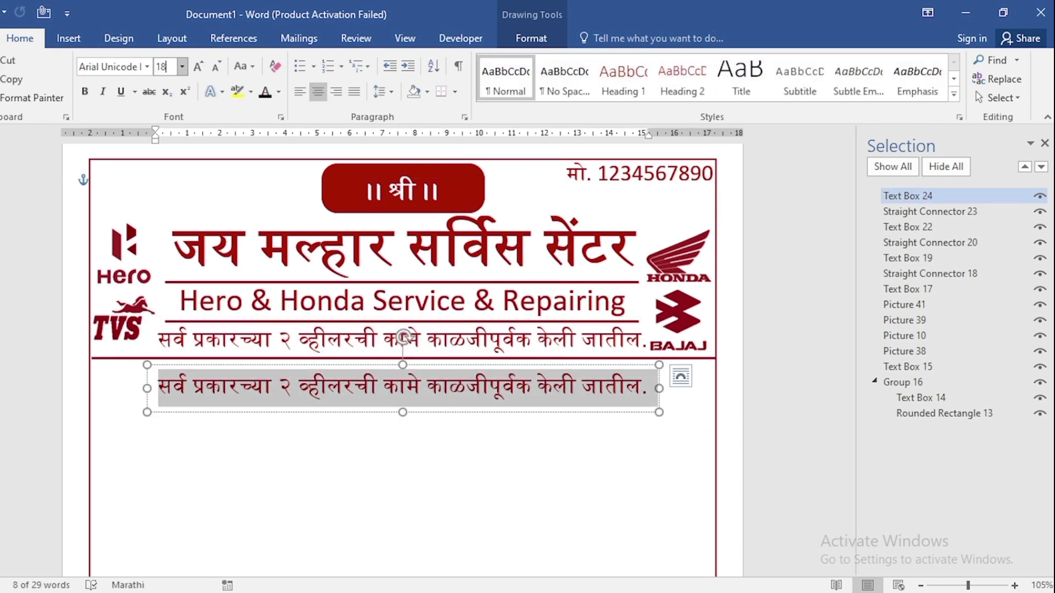
pyautogui.press('Return')
pyautogui.hotkey('ctrl', 'v')
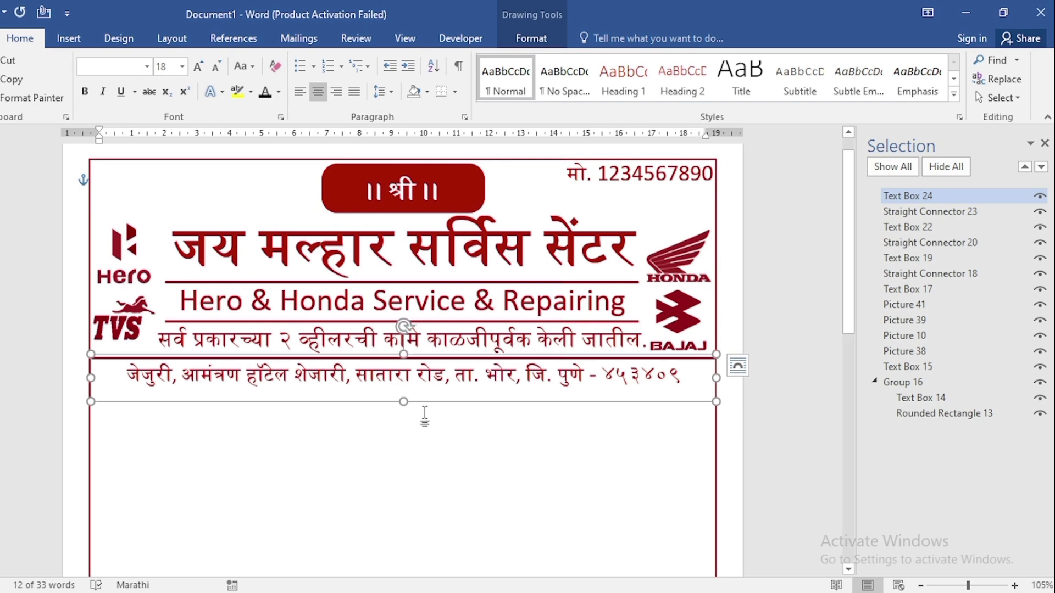
# Duplicate the full-width line, center it horizontally on the page and nudge it down beneath the address.
pyautogui.click(995, 210)
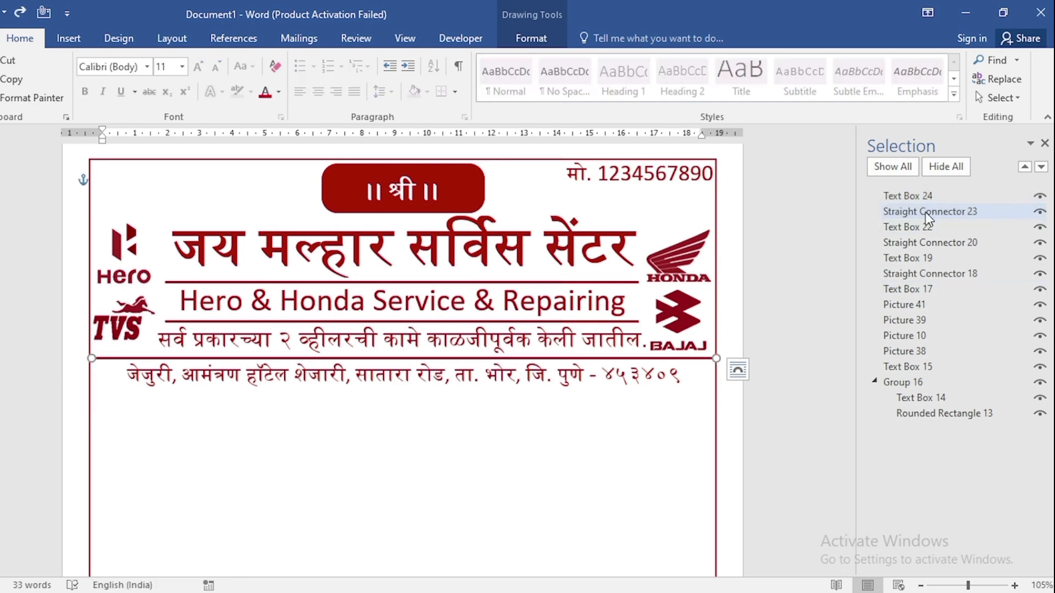
pyautogui.hotkey('ctrl', 'd')
pyautogui.click(532, 39)
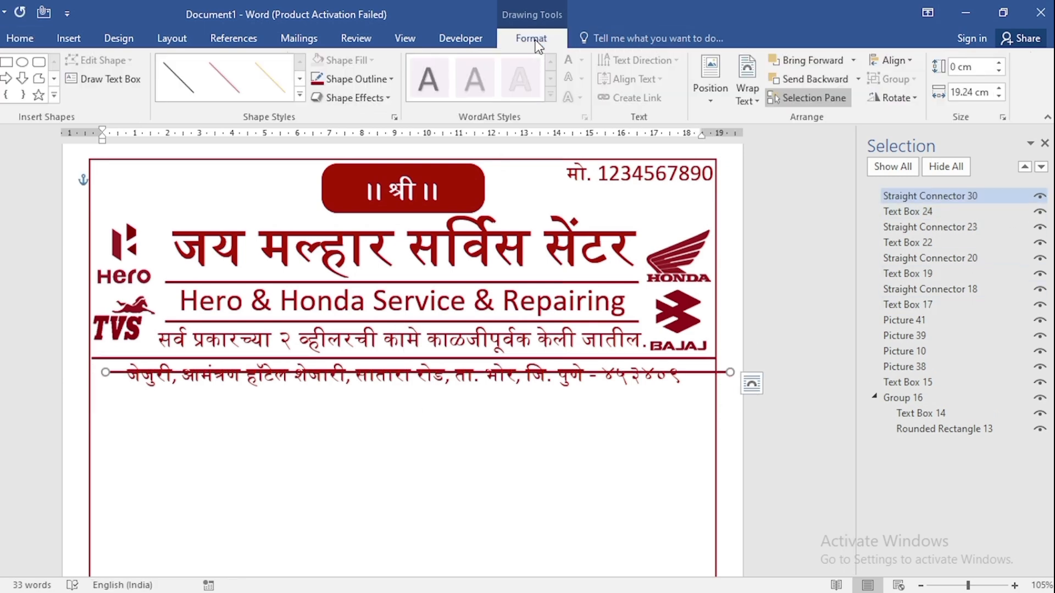
pyautogui.click(895, 62)
pyautogui.click(904, 98)
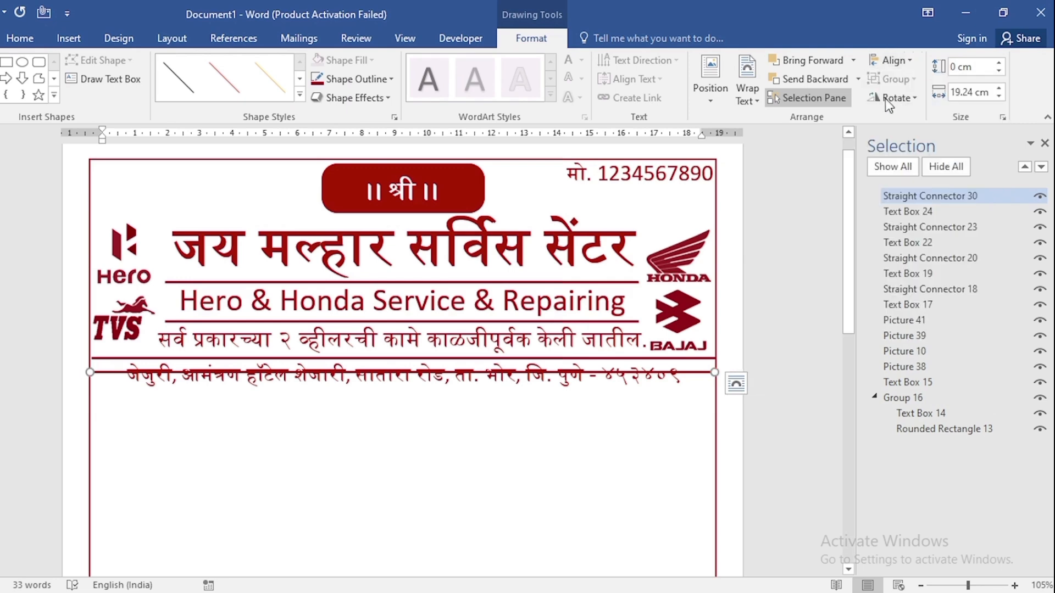
pyautogui.press('Down')
pyautogui.press('Down')
pyautogui.press('Down')
# Duplicate the address text box below the new line and turn it into a narrow, left-aligned "नाव." label about 1.73 cm wide.
pyautogui.click(604, 375)
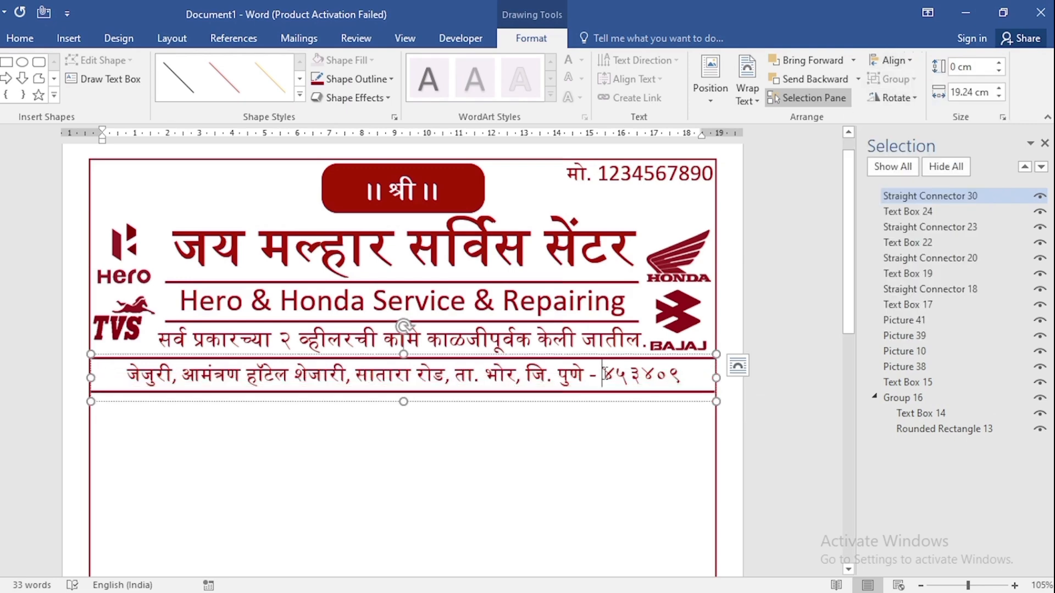
pyautogui.click(640, 353)
pyautogui.moveTo(641, 354); pyautogui.dragTo(639, 394)
pyautogui.tripleClick(609, 409)
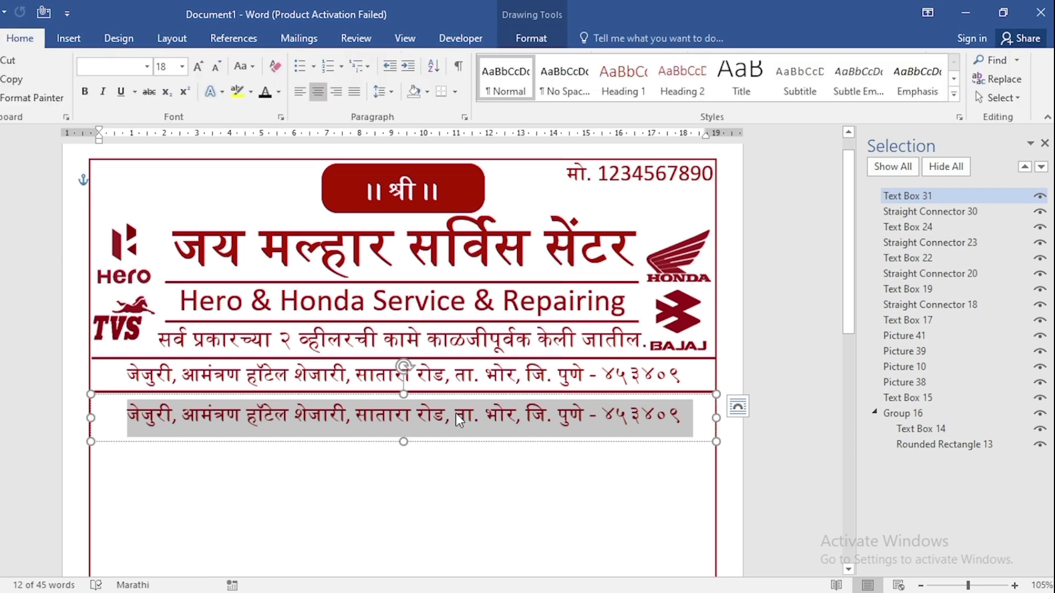
pyautogui.write('नाव.')
pyautogui.click(300, 97)
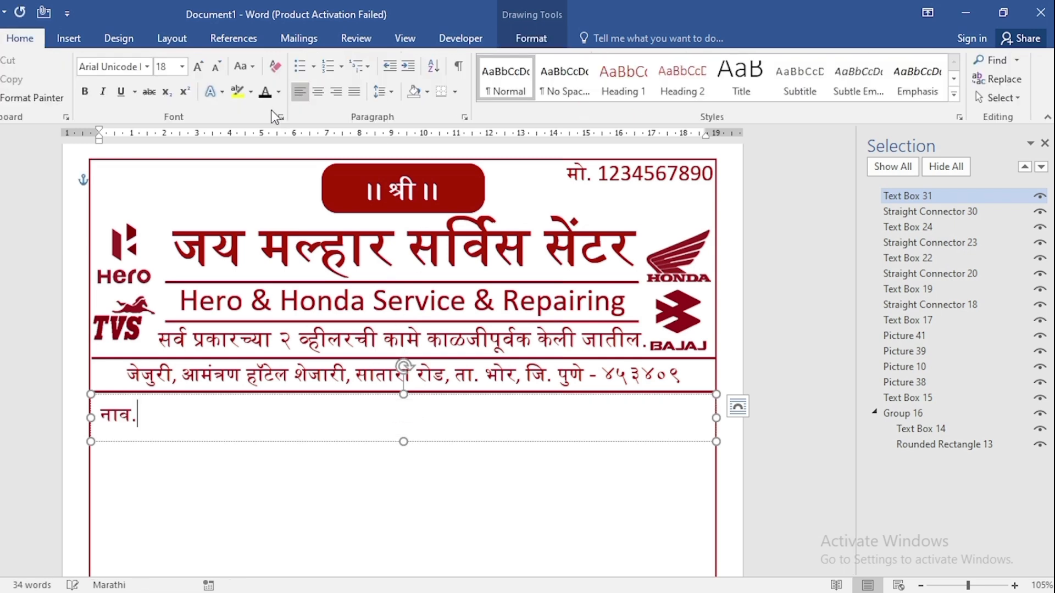
pyautogui.moveTo(716, 417); pyautogui.dragTo(152, 417)
# Copy the full-width line down beside the "नाव." label, starting just after the label, and set its length to 11 cm.
pyautogui.click(311, 393)
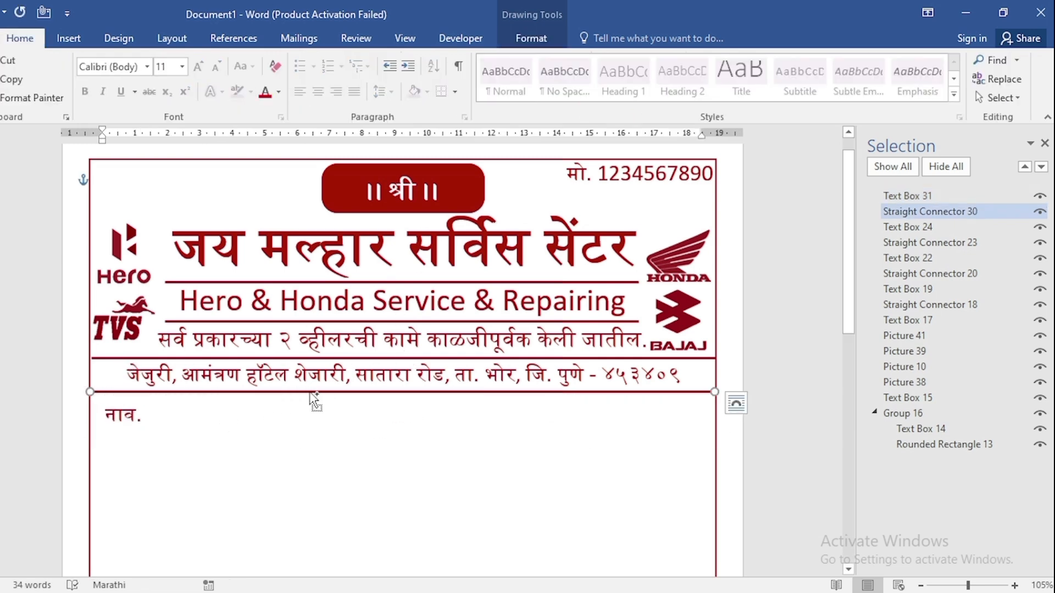
pyautogui.moveTo(311, 393); pyautogui.dragTo(311, 411)
pyautogui.moveTo(90, 410); pyautogui.dragTo(156, 411)
pyautogui.click(530, 38)
pyautogui.click(981, 93)
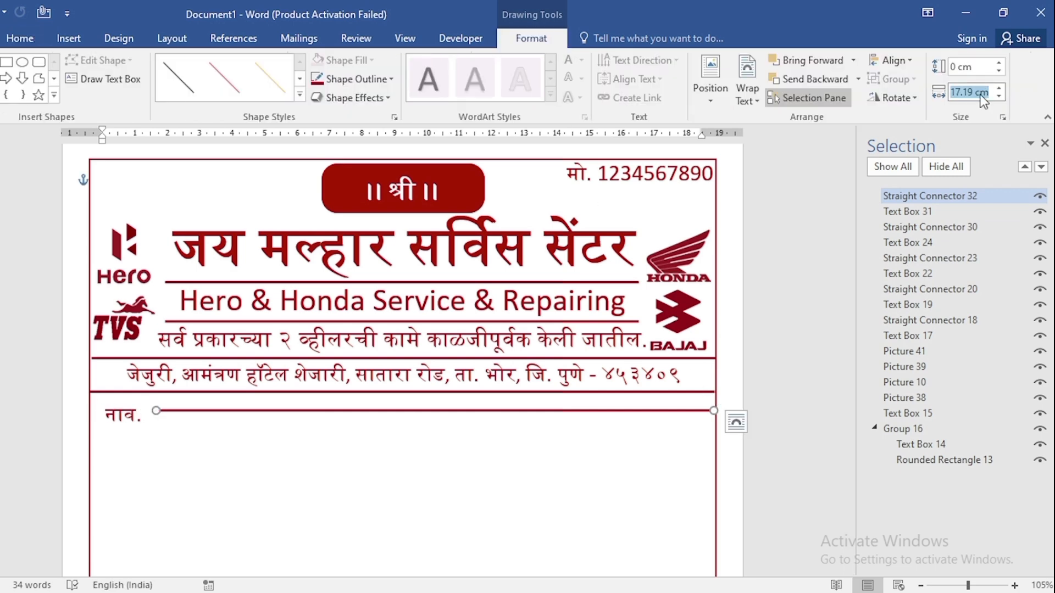
pyautogui.write('11')
pyautogui.press('Return')
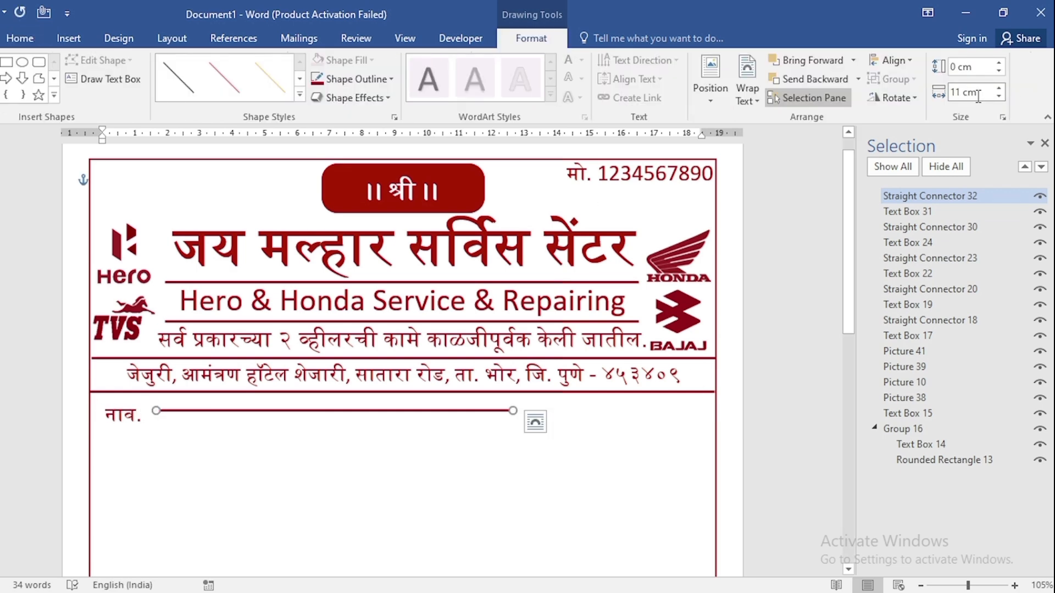
# Set the outline weight of the line beside "नाव." to 1 pt.
pyautogui.click(384, 78)
pyautogui.moveTo(394, 265)
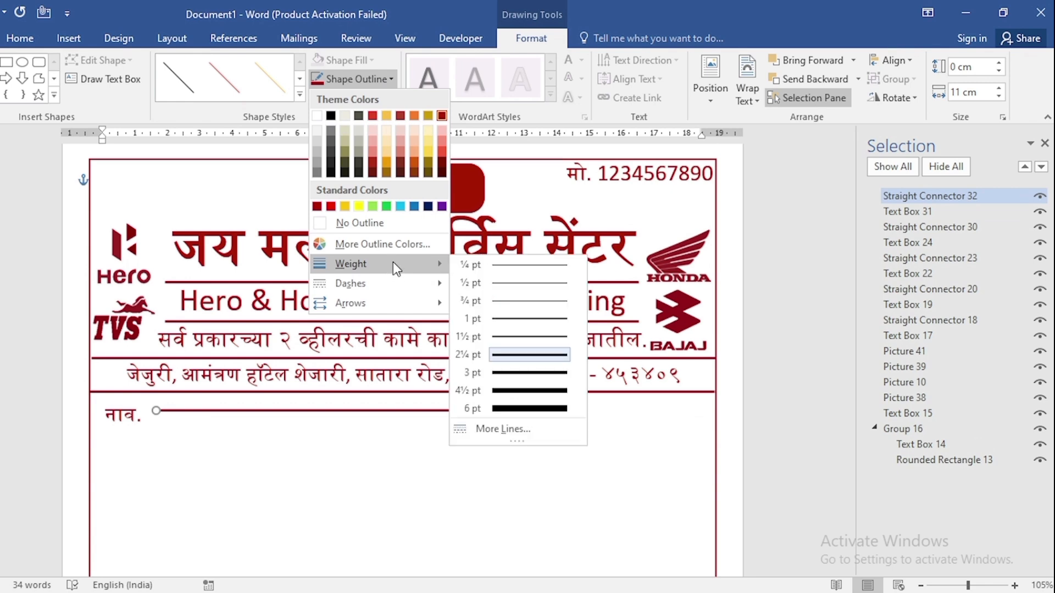
pyautogui.click(550, 325)
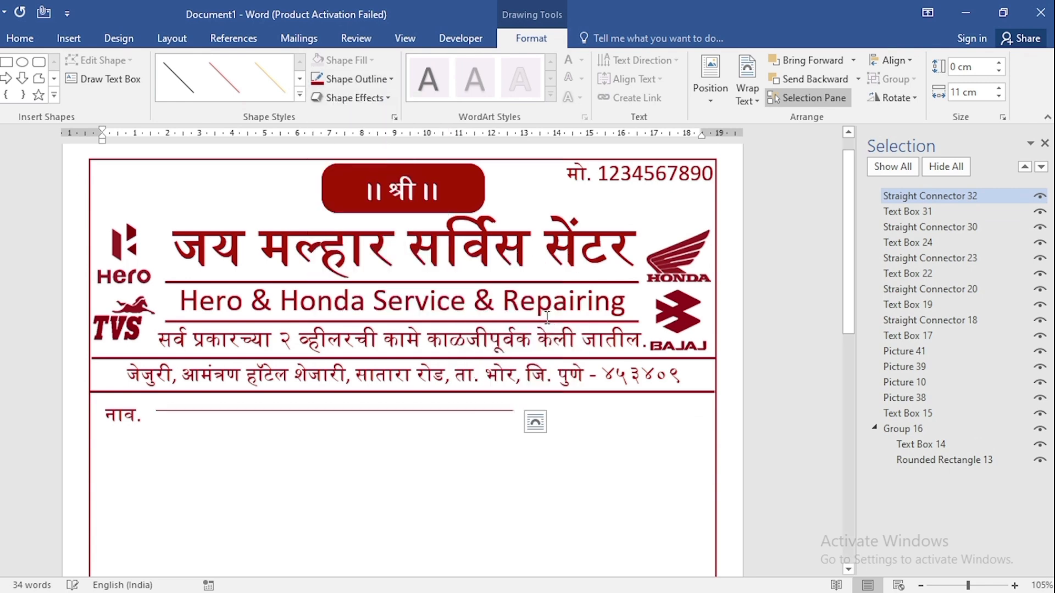
# Duplicate the "नाव." label and its line directly below, changing the copied label to "कि. मी." in a box about 2.36 cm wide.
pyautogui.keyDown('shift'); pyautogui.click(138, 413); pyautogui.keyUp('shift')
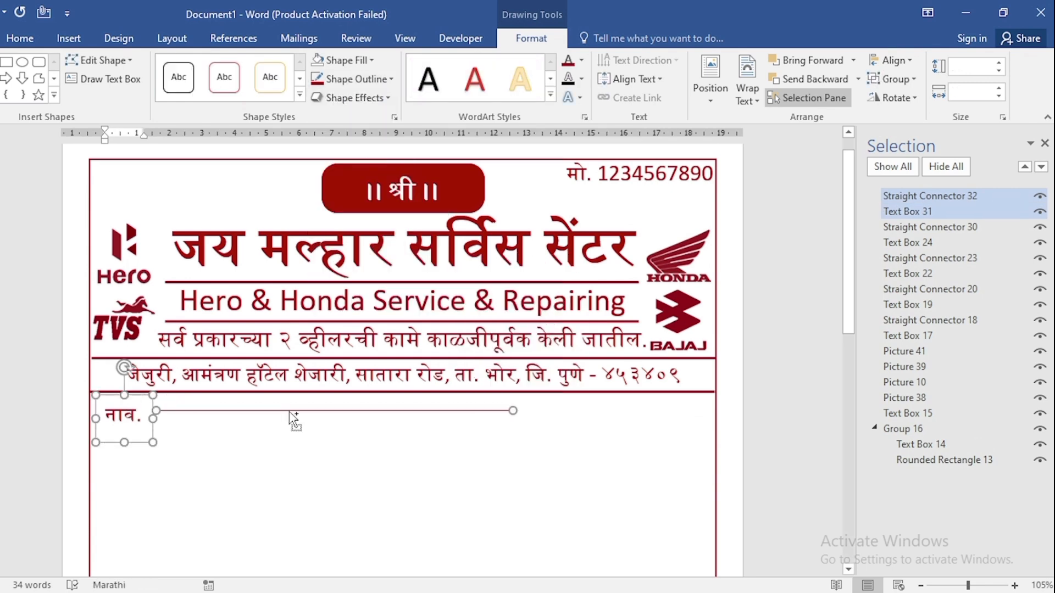
pyautogui.moveTo(289, 411); pyautogui.dragTo(284, 440)
pyautogui.moveTo(148, 455); pyautogui.dragTo(93, 451)
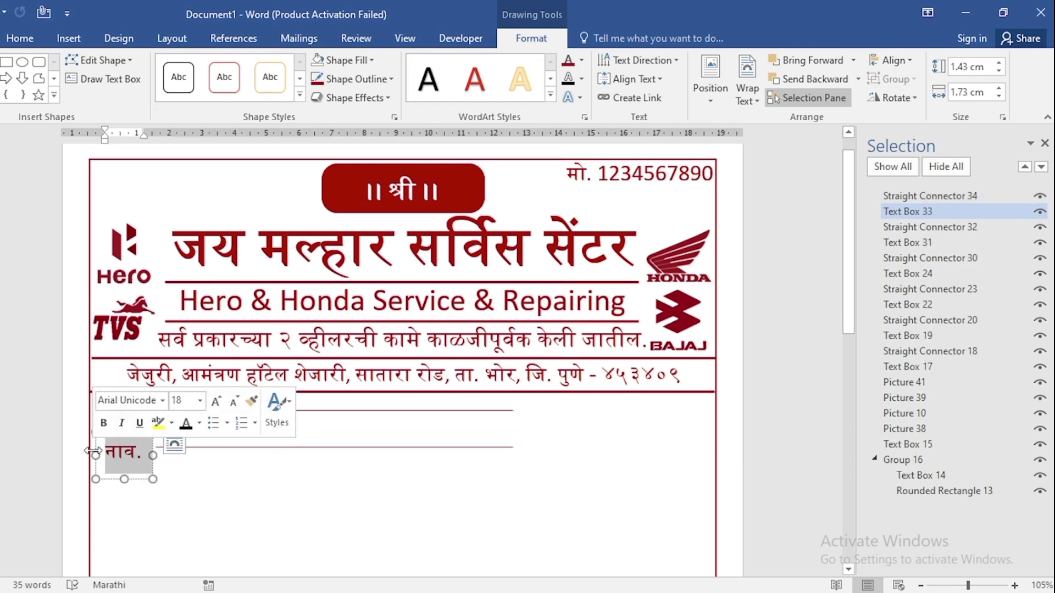
pyautogui.write('कि. मी.')
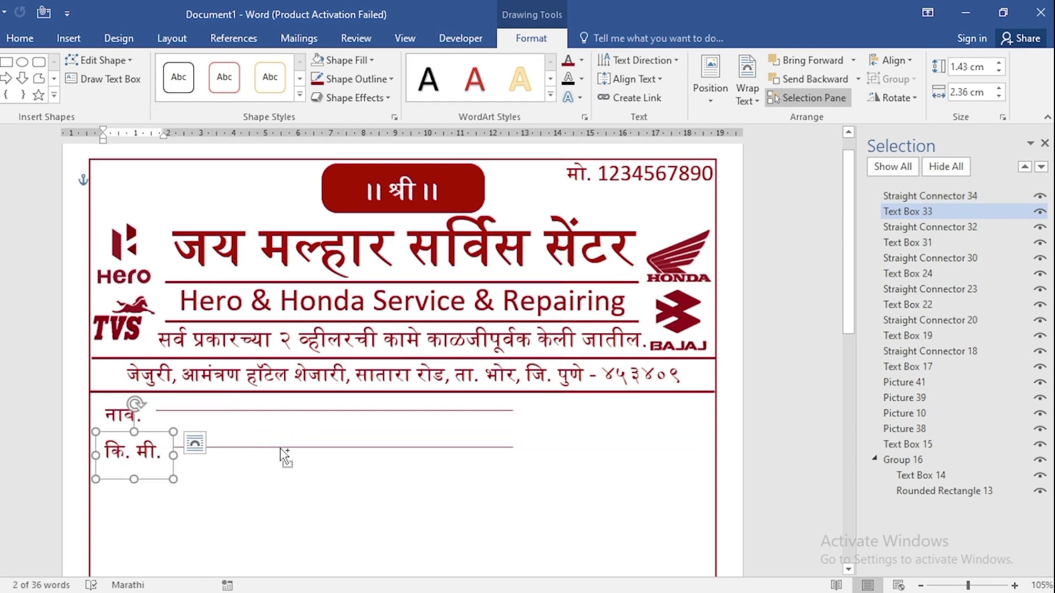
# Duplicate the "कि. मी." label and its line below, changing the new label to "गाडी नं.".
pyautogui.keyDown('ctrl'); pyautogui.click(284, 456); pyautogui.keyUp('ctrl')
pyautogui.moveTo(278, 455); pyautogui.dragTo(278, 471)
pyautogui.moveTo(171, 484); pyautogui.dragTo(108, 486)
pyautogui.write('गाडी नं.')
# Duplicate the "गाडी नं." line, rotate it right 90° and fit it as a vertical divider about 3.15 cm long at the field lines' ends.
pyautogui.click(291, 479)
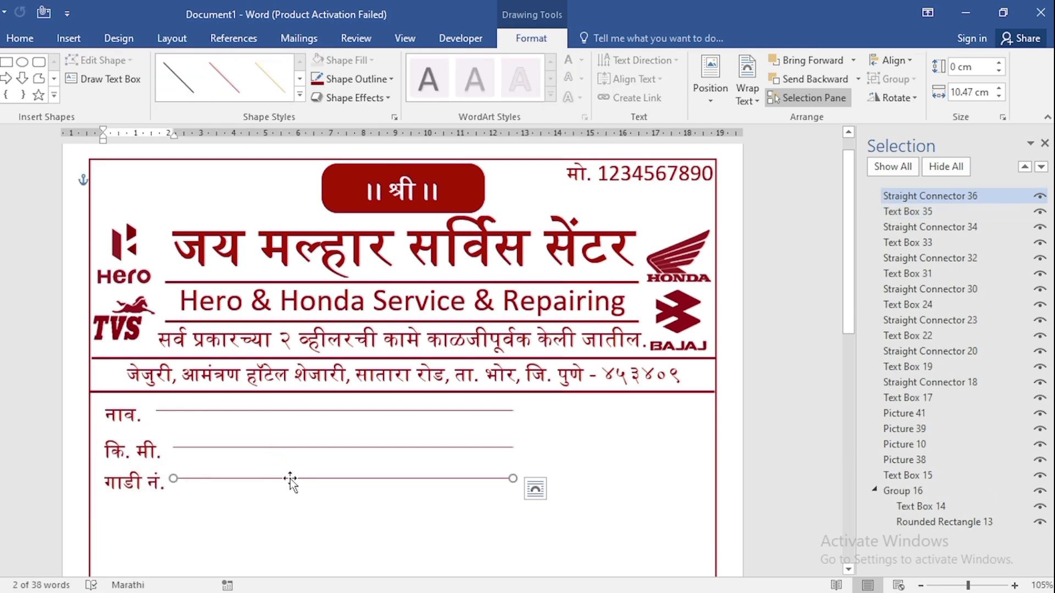
pyautogui.moveTo(294, 484); pyautogui.dragTo(308, 508)
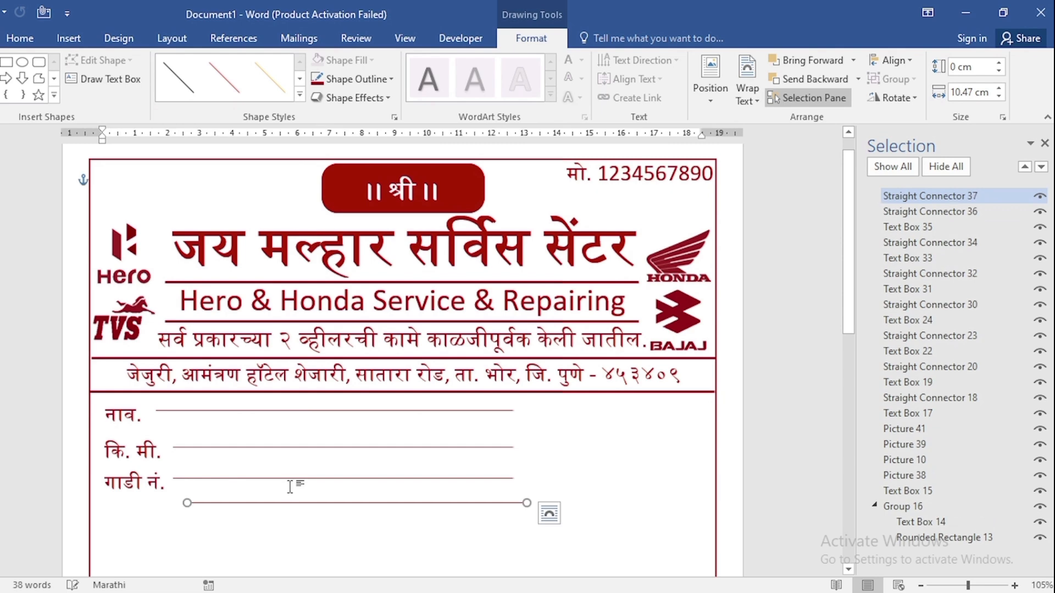
pyautogui.click(892, 99)
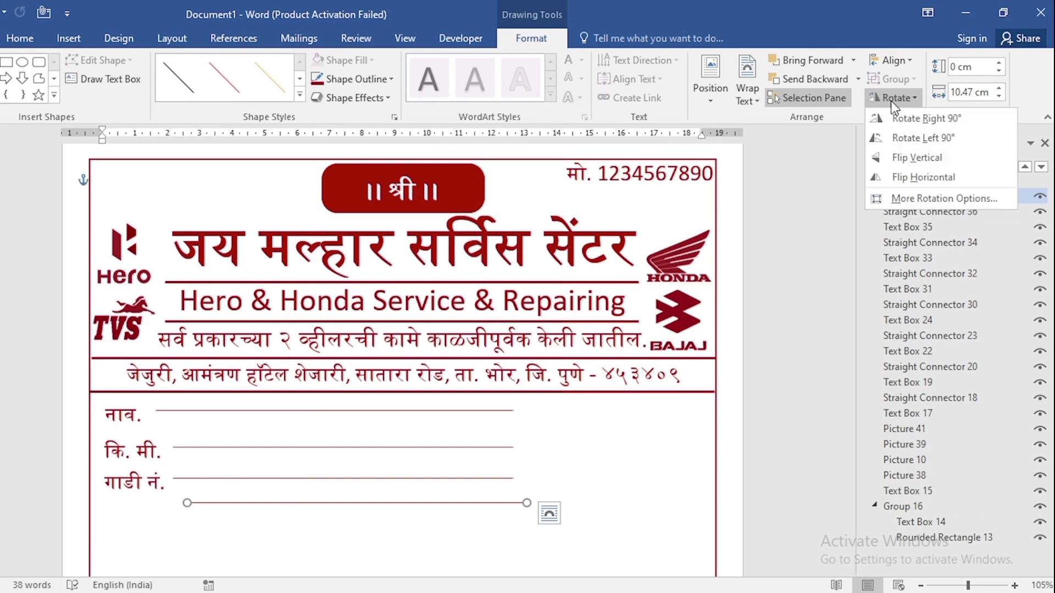
pyautogui.click(898, 116)
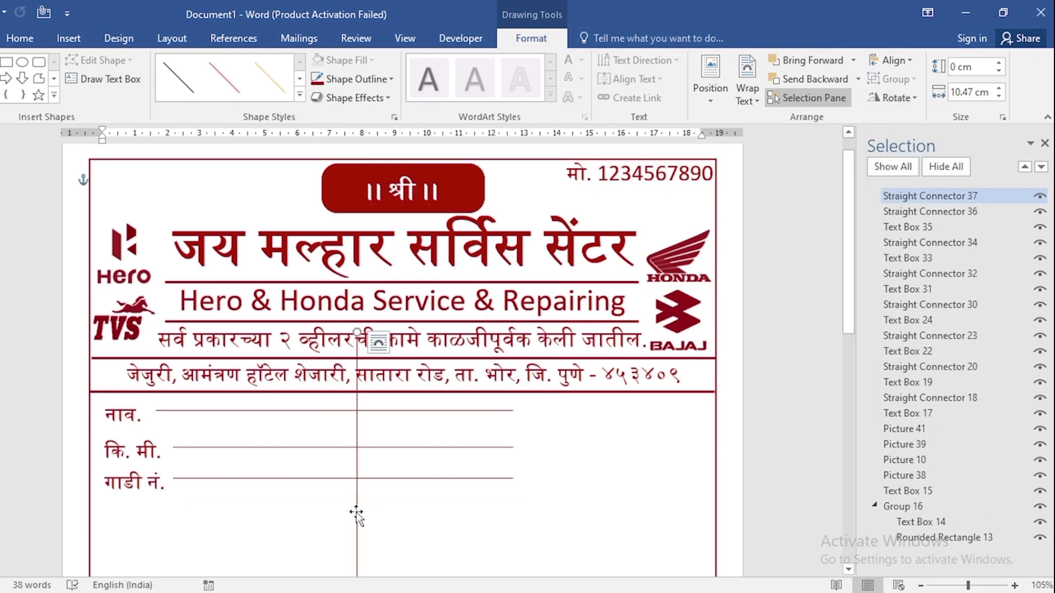
pyautogui.moveTo(356, 514); pyautogui.dragTo(513, 249)
pyautogui.scroll(-4, 514, 518)
pyautogui.scroll(1, 523, 346)
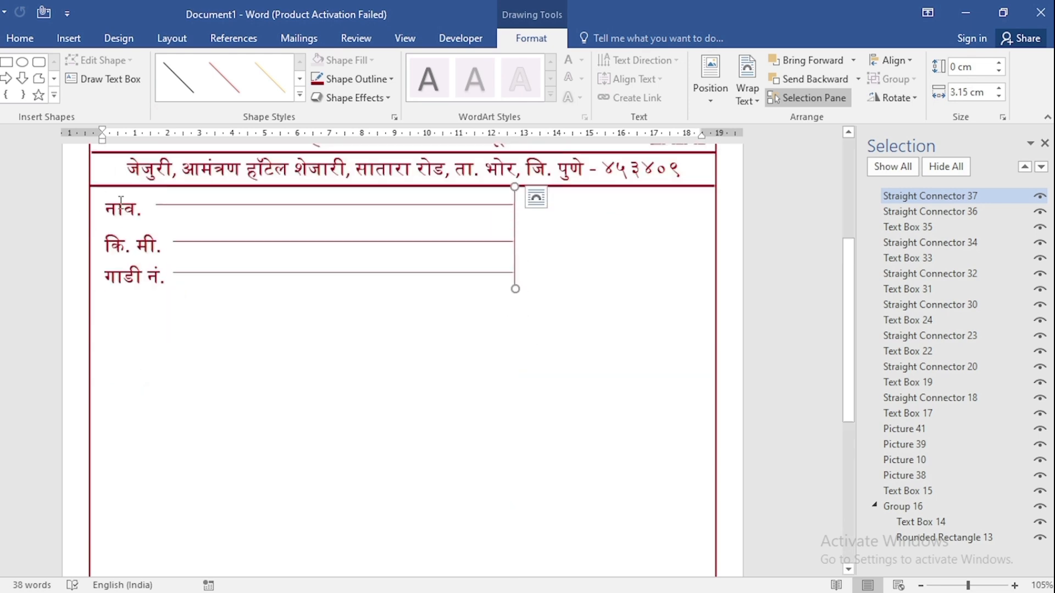
# Copy the "नाव." label to the other side of the vertical divider and change its text to "नं .".
pyautogui.click(139, 190)
pyautogui.moveTo(143, 195); pyautogui.dragTo(552, 232)
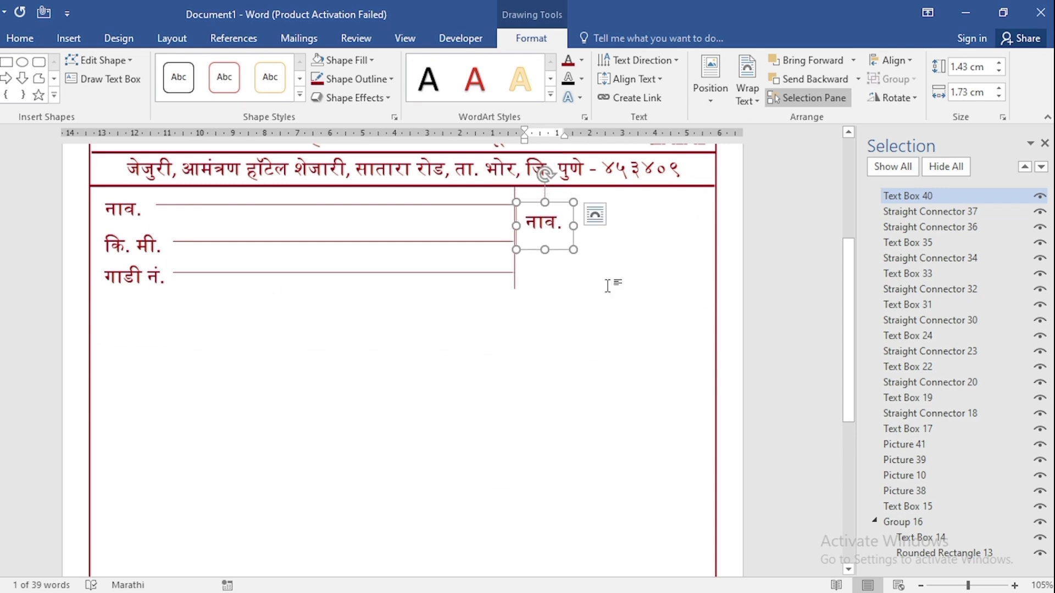
pyautogui.tripleClick(522, 223)
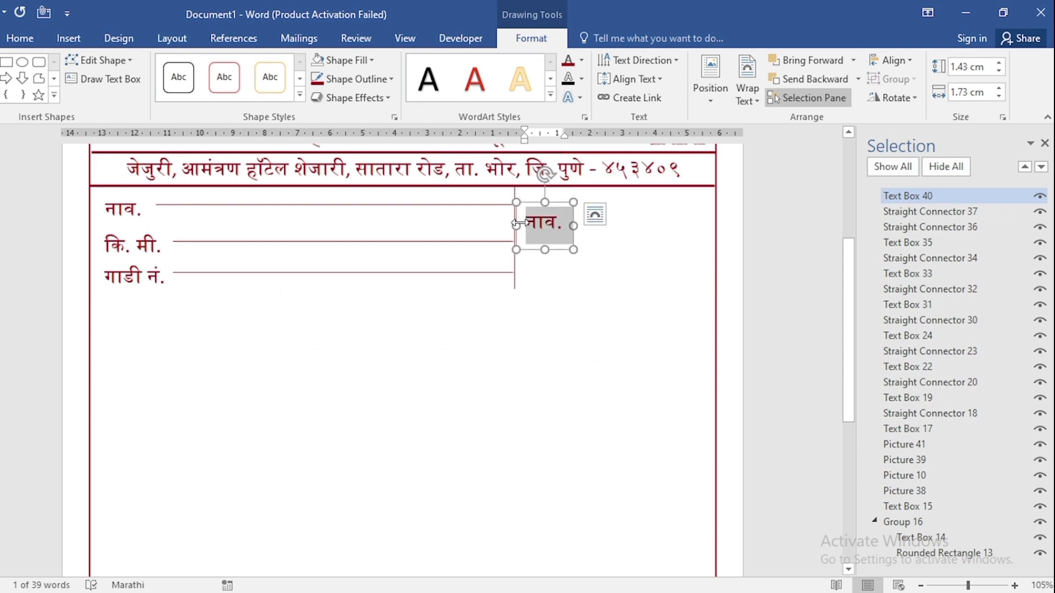
pyautogui.write('नं.')
# Duplicate the "नं ." text box directly below and replace its text with the date field "दि. / /".
pyautogui.moveTo(559, 255); pyautogui.dragTo(546, 280)
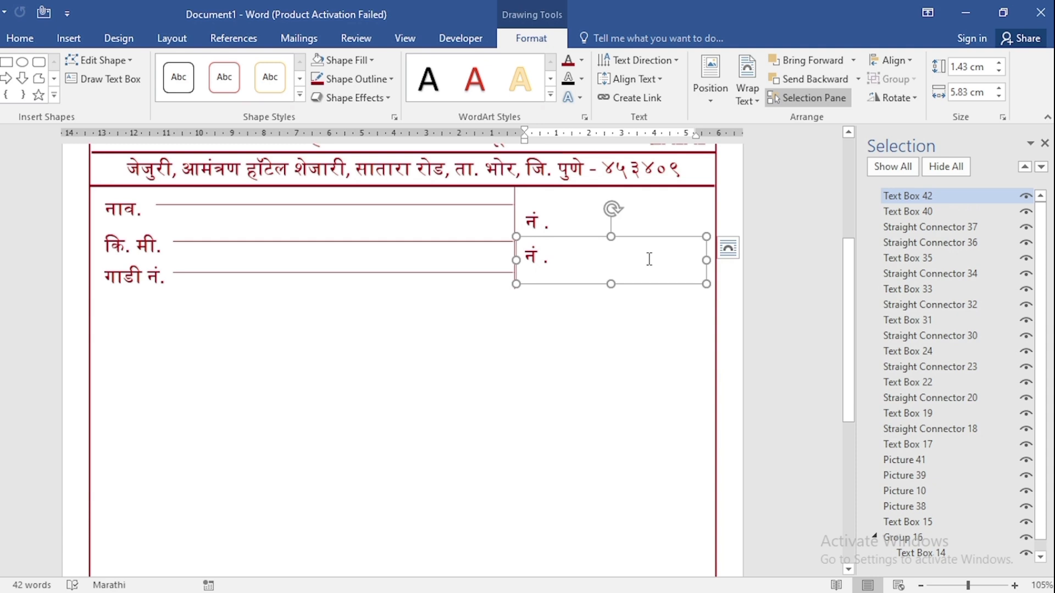
pyautogui.hotkey('ctrl', 'a')
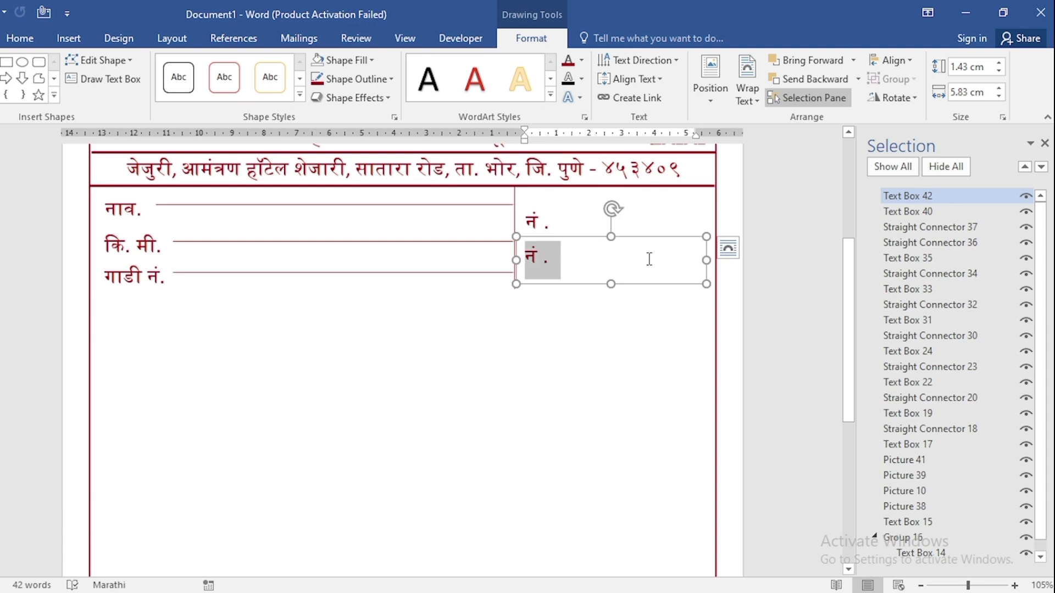
pyautogui.write('दि.      /        /')
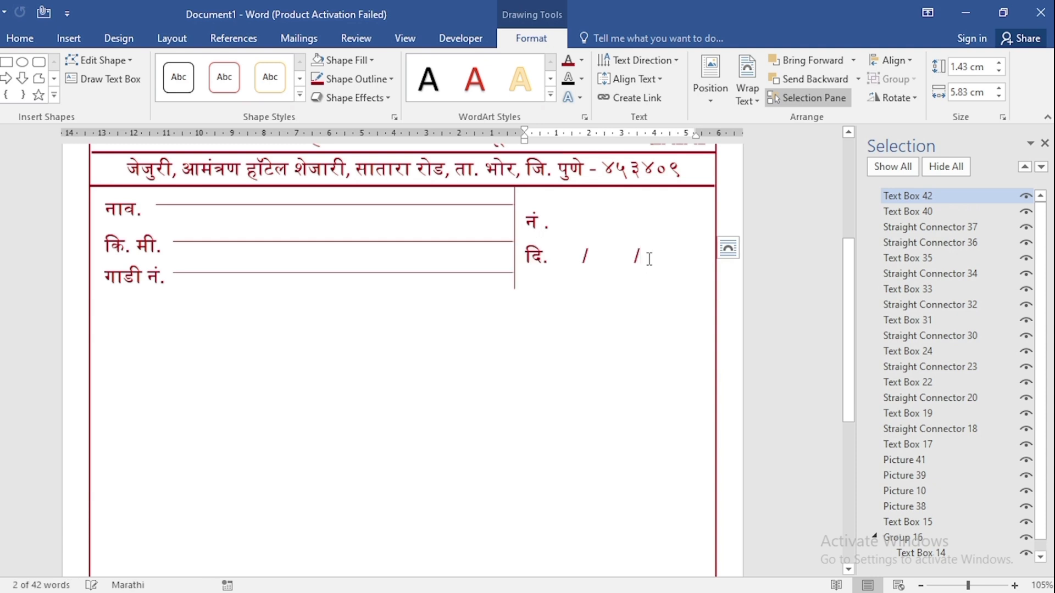
pyautogui.click(650, 259)
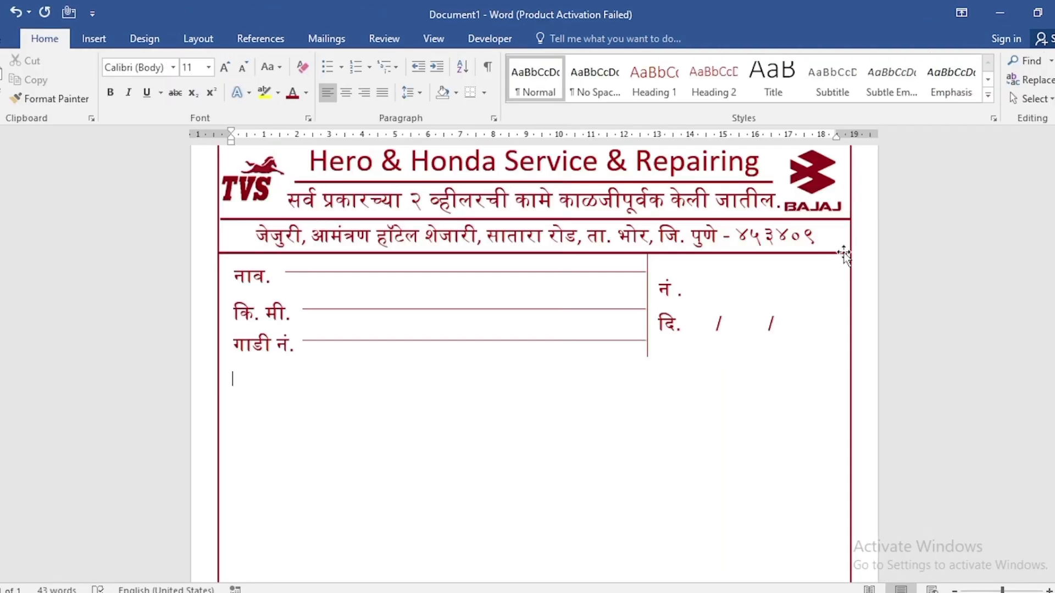
# Duplicate the horizontal rule under the address to just below the "गाडी नं." row and insert a 4-column, 3-row table beneath it.
pyautogui.click(845, 254)
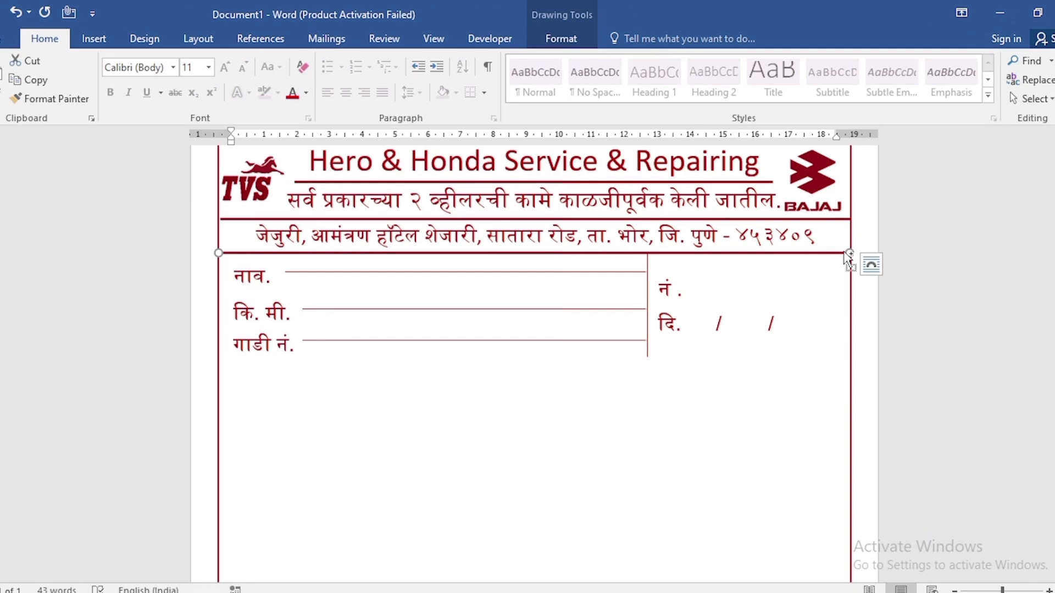
pyautogui.moveTo(845, 255)
pyautogui.mouseDown()
pyautogui.moveTo(830, 272)
pyautogui.moveTo(817, 354)
pyautogui.mouseUp()
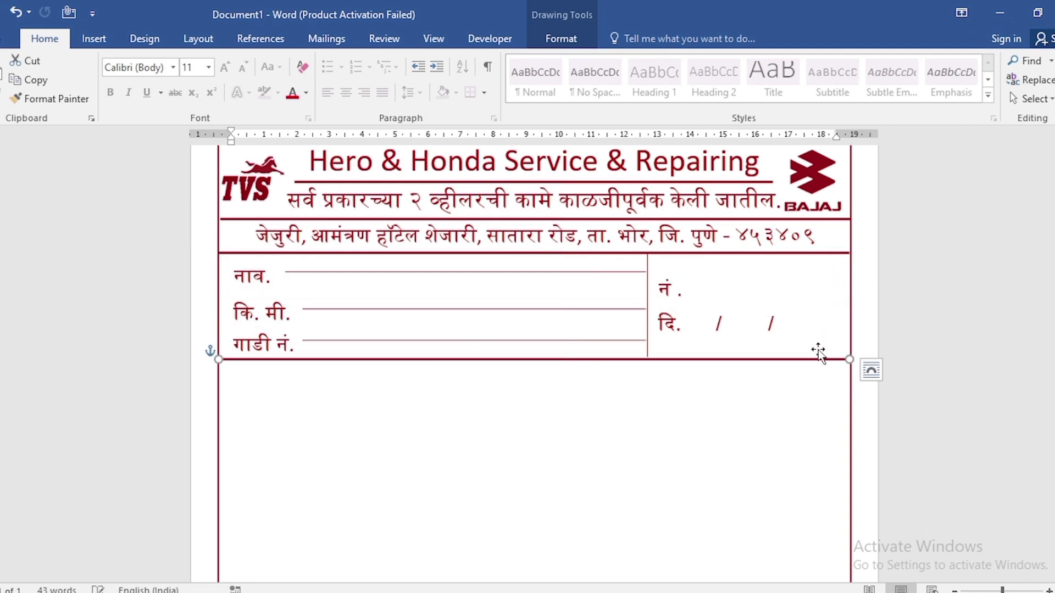
pyautogui.click(231, 391)
pyautogui.click(79, 41)
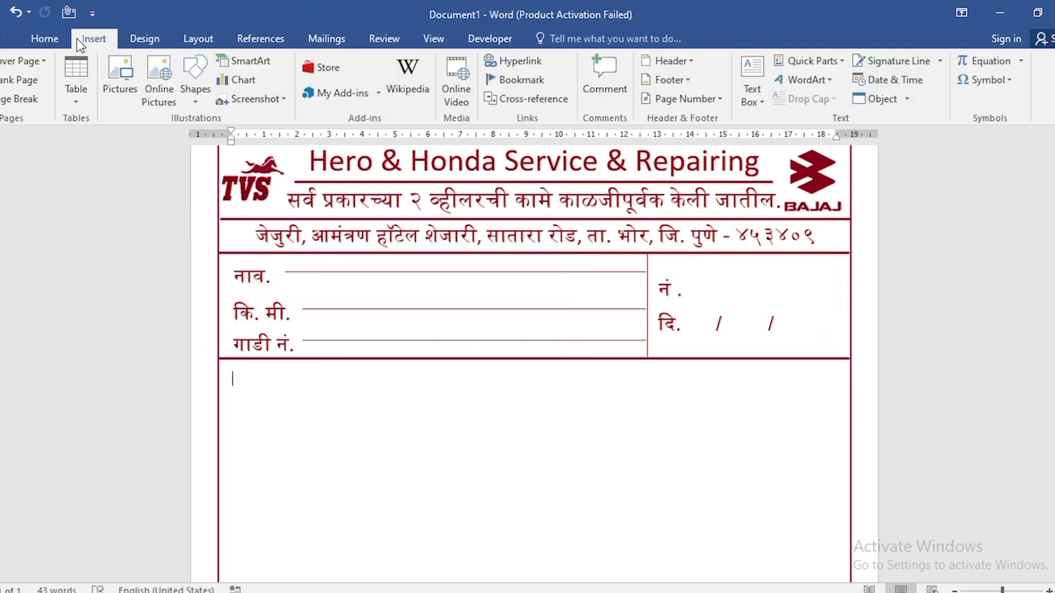
pyautogui.click(76, 73)
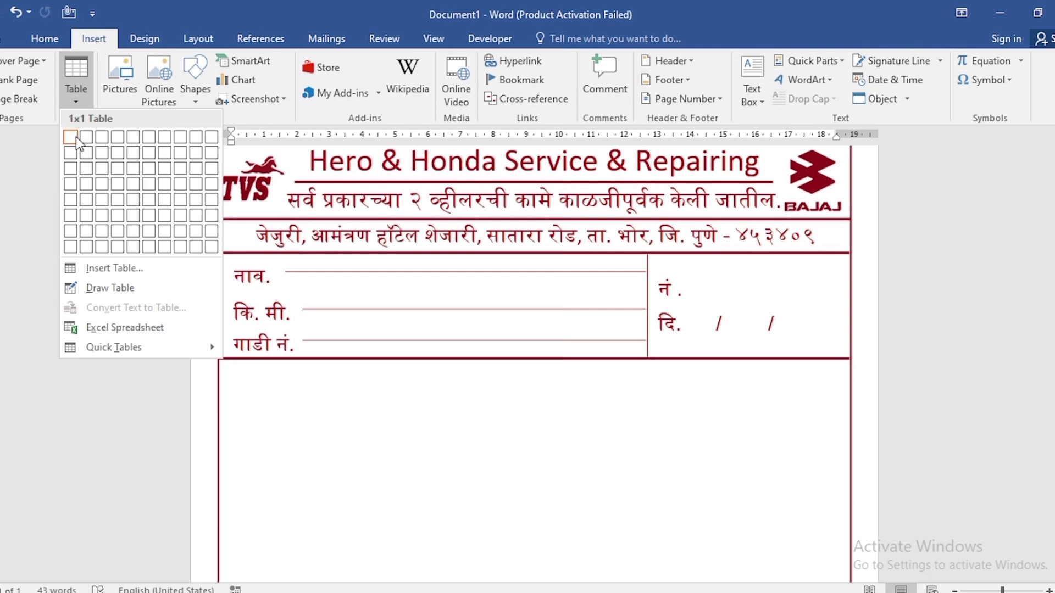
pyautogui.click(117, 169)
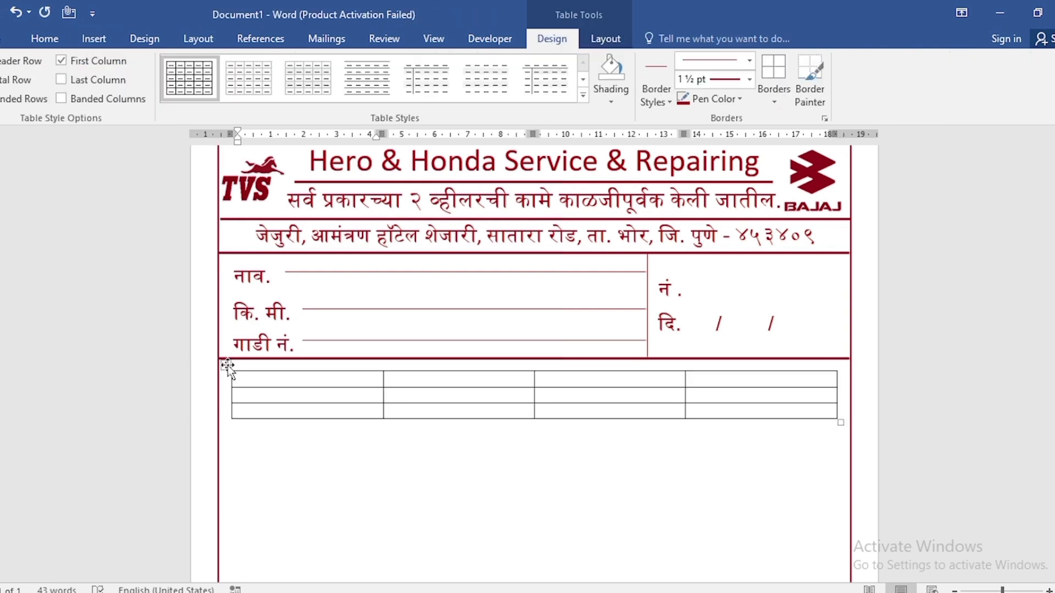
# Apply all borders to the whole table with a 1½ pt dark red line.
pyautogui.click(228, 365)
pyautogui.click(810, 79)
pyautogui.click(774, 97)
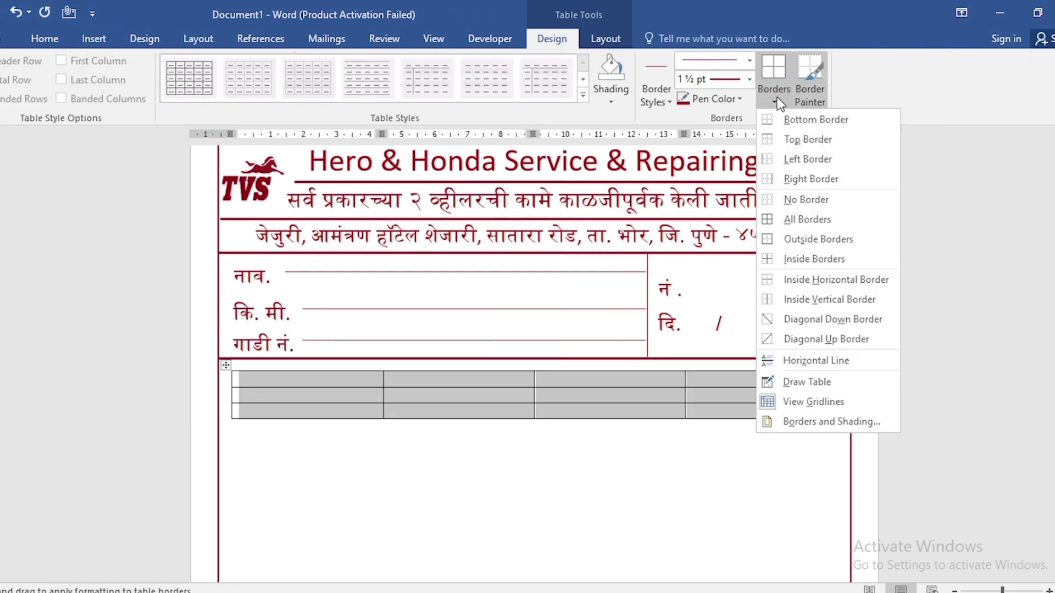
pyautogui.click(792, 220)
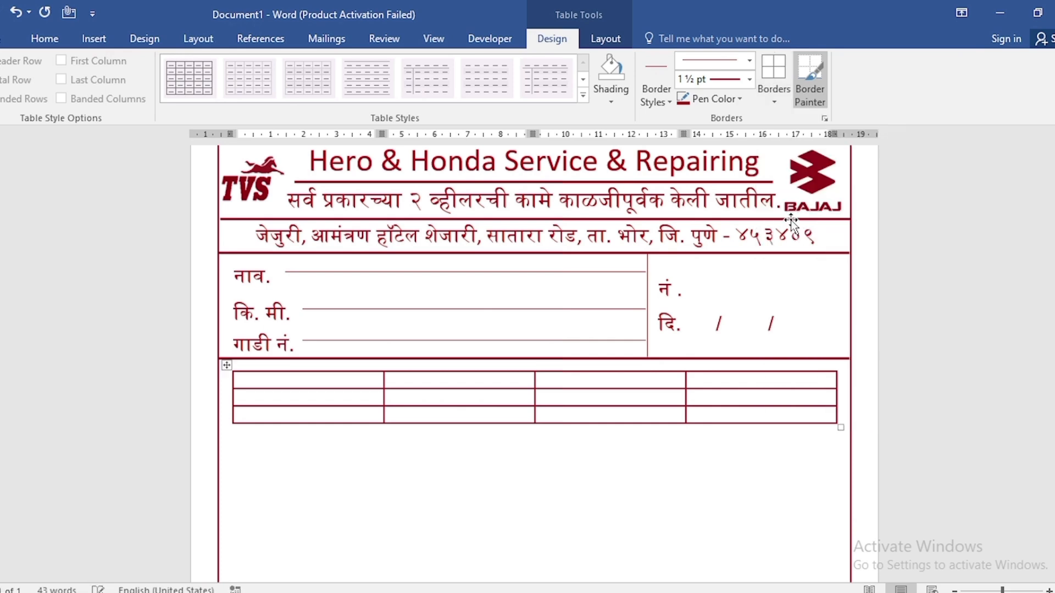
# Centre the text of the whole table and set its font to dark red at size 18.
pyautogui.click(51, 39)
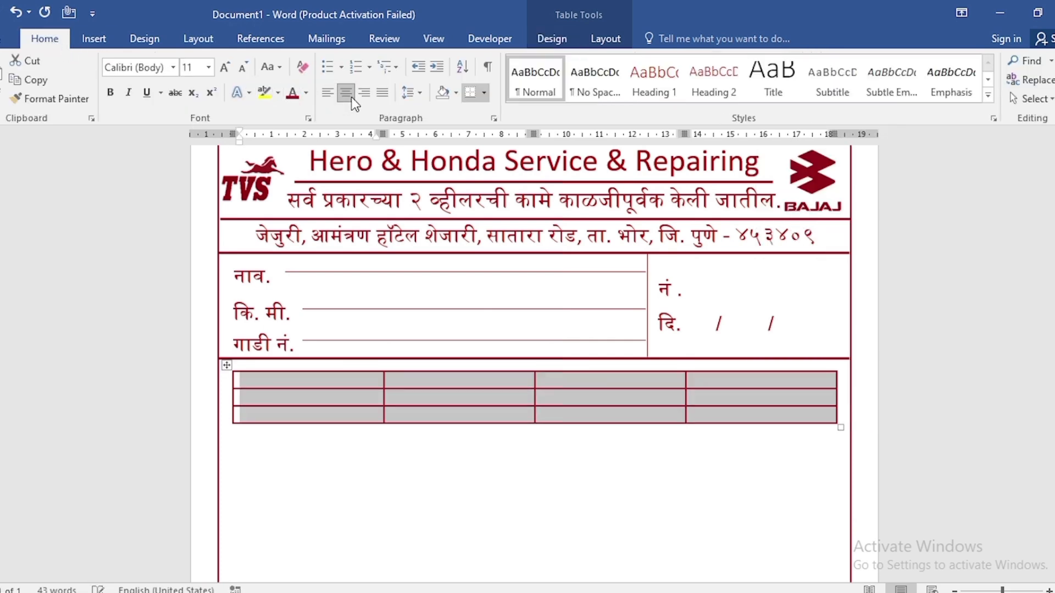
pyautogui.click(307, 95)
pyautogui.click(193, 66)
pyautogui.write('18')
pyautogui.press('Return')
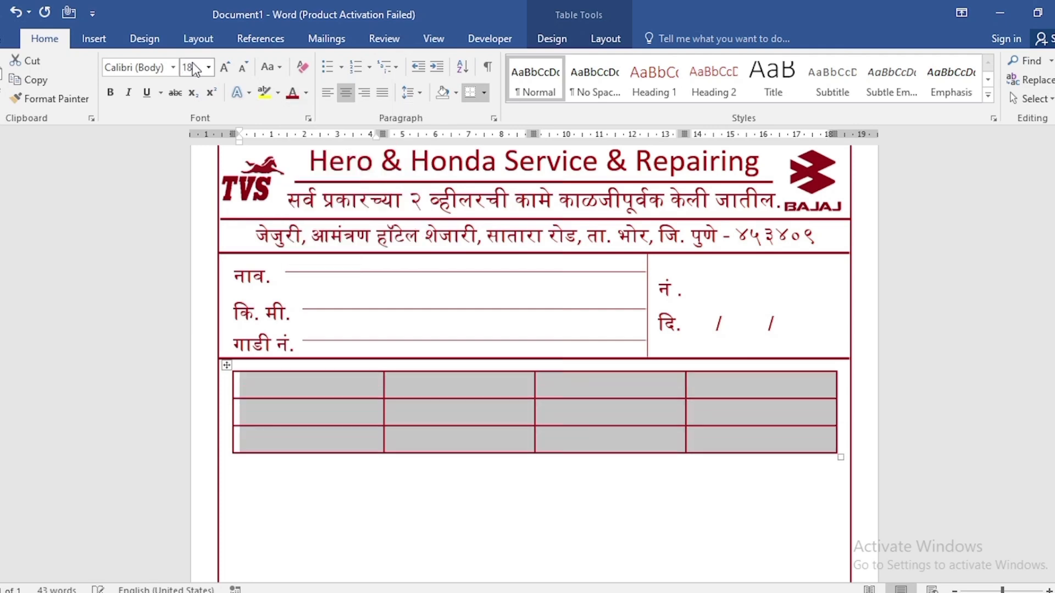
# Fill the table's header row with "अ.नं.", "तपशिल", "नग" and "रुपये", and enter "एकूण" in the last row under "नग".
pyautogui.click(311, 387)
pyautogui.write('अ.नं.')
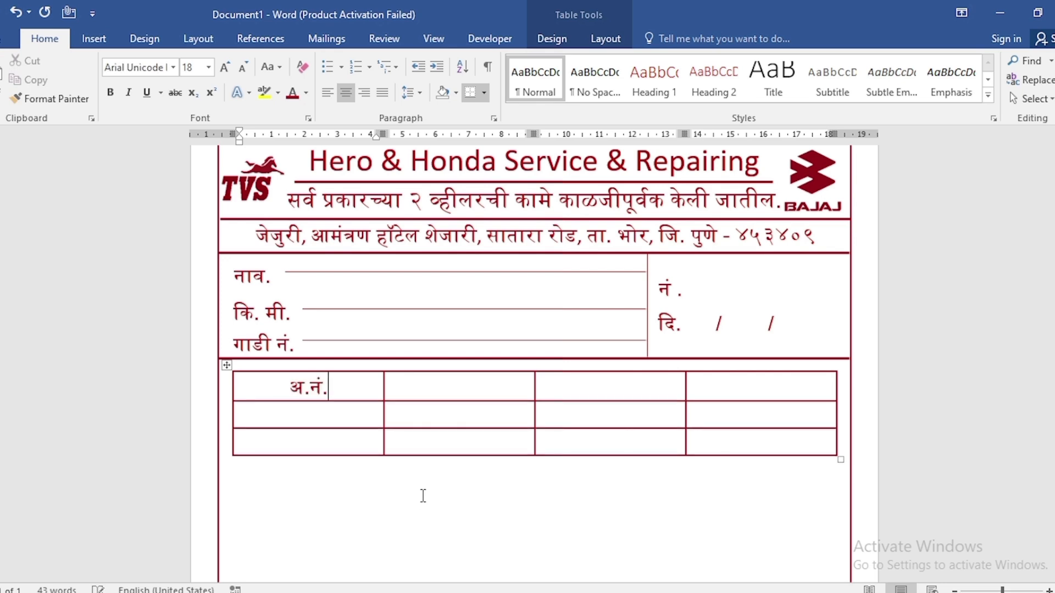
pyautogui.click(462, 386)
pyautogui.write('तपशिल')
pyautogui.press('Tab')
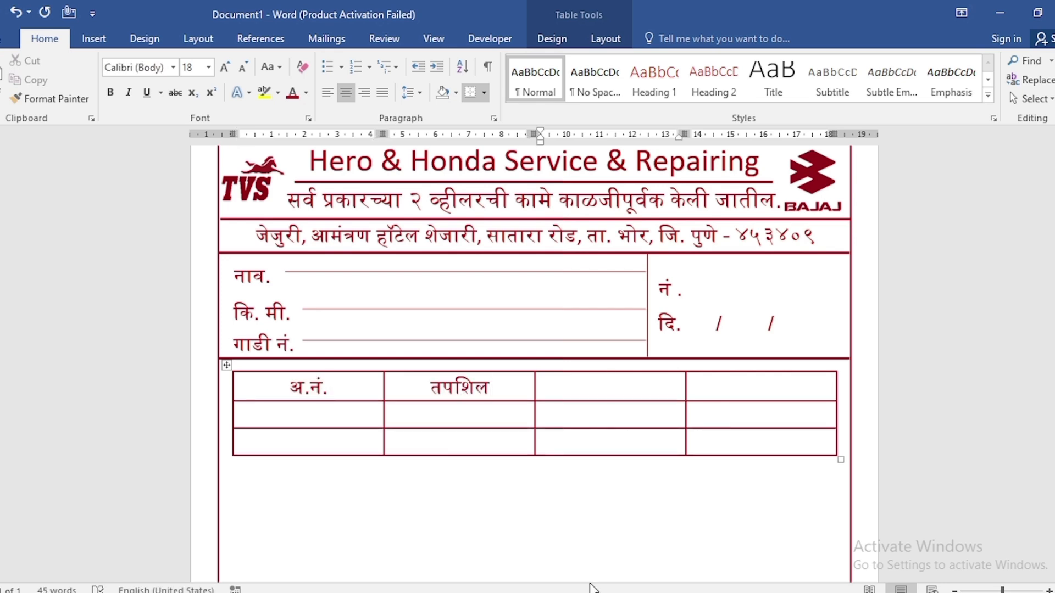
pyautogui.write('नग')
pyautogui.press('Tab')
pyautogui.write('रुपये')
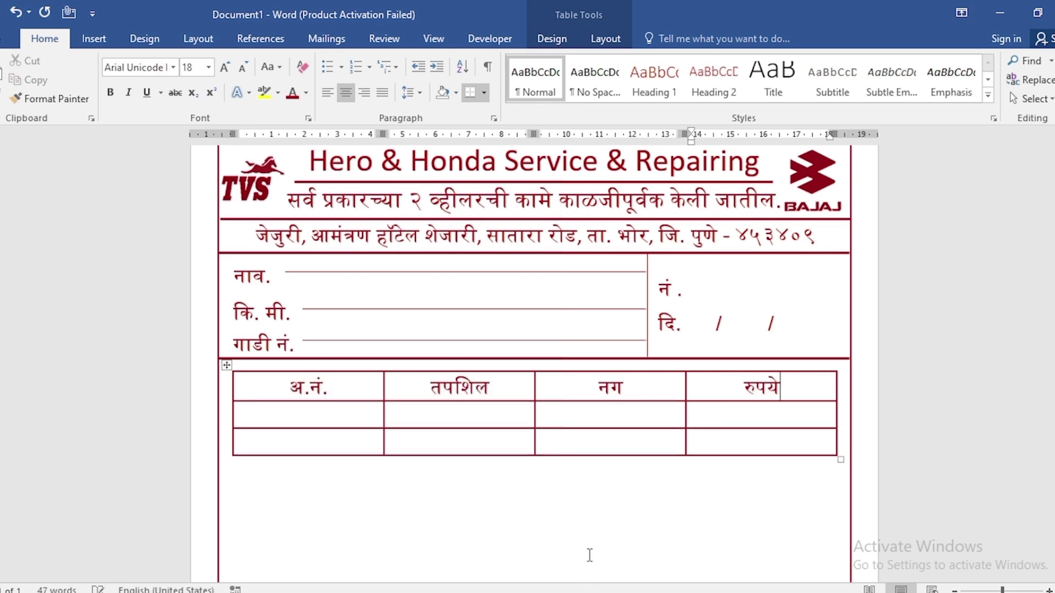
pyautogui.click(640, 439)
pyautogui.write('एकूण')
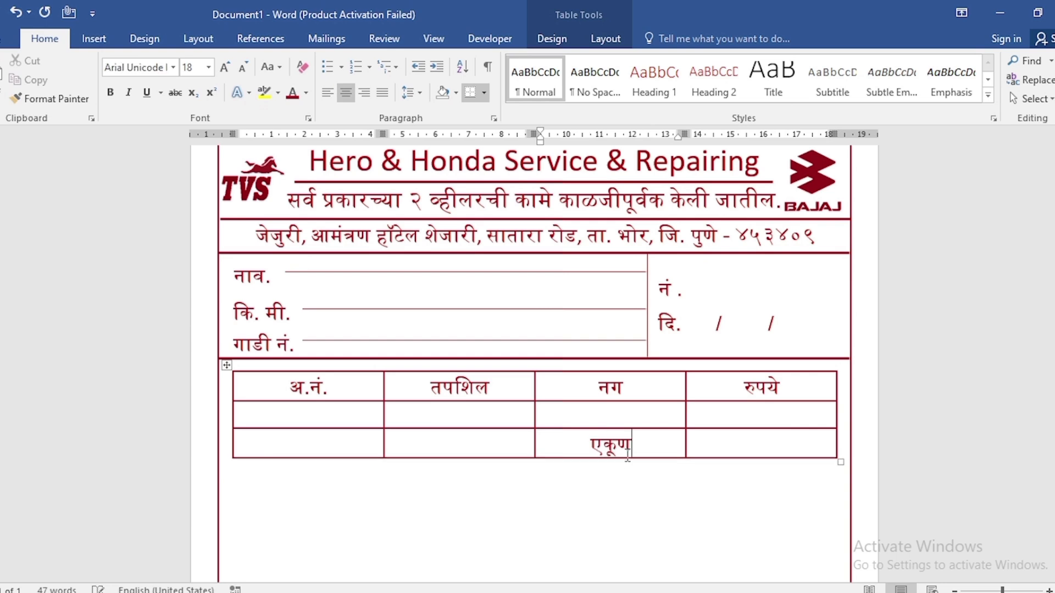
# Stretch the table's middle row down towards the page bottom, narrow the "अ.नं.", "नग" and "रुपये" columns and widen "तपशिल".
pyautogui.scroll(-2, 648, 429)
pyautogui.keyDown('ctrl'); pyautogui.scroll(-4, 610, 246); pyautogui.keyUp('ctrl')
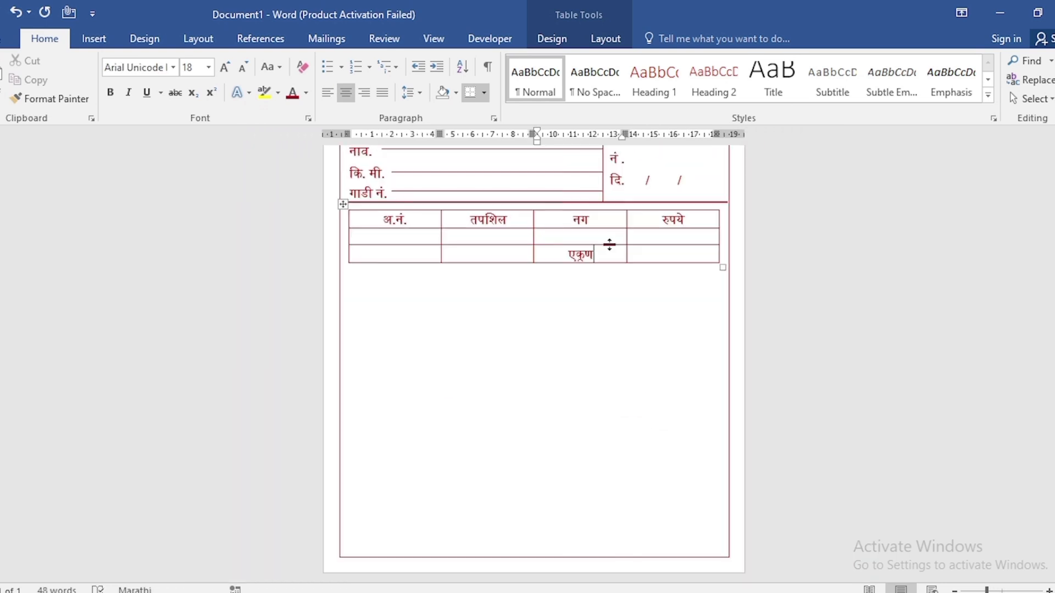
pyautogui.moveTo(610, 245); pyautogui.dragTo(608, 486)
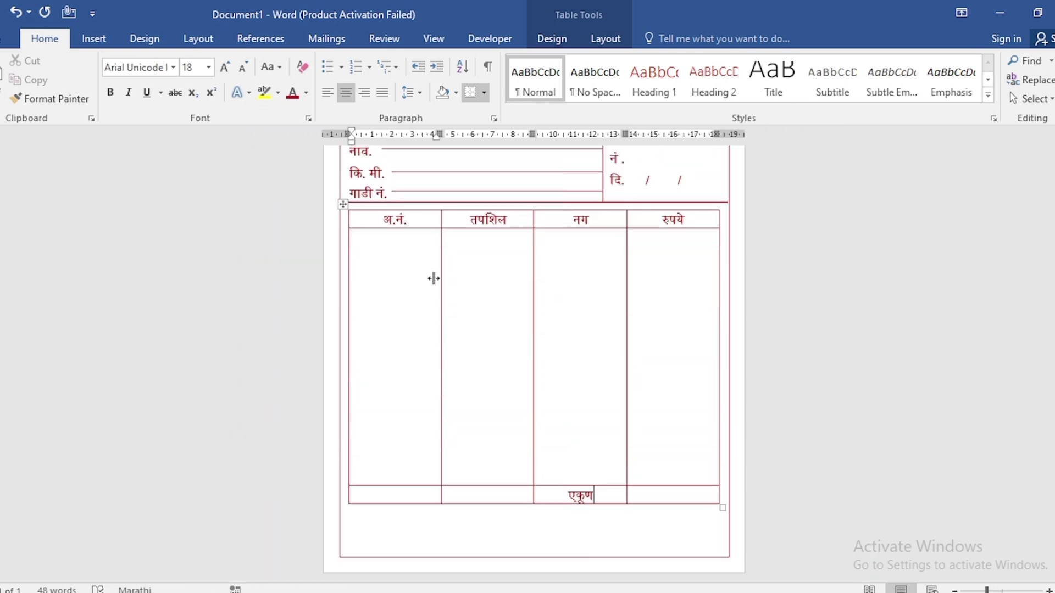
pyautogui.moveTo(440, 279); pyautogui.dragTo(388, 280)
pyautogui.moveTo(533, 288); pyautogui.dragTo(650, 292)
pyautogui.moveTo(586, 296); pyautogui.dragTo(599, 297)
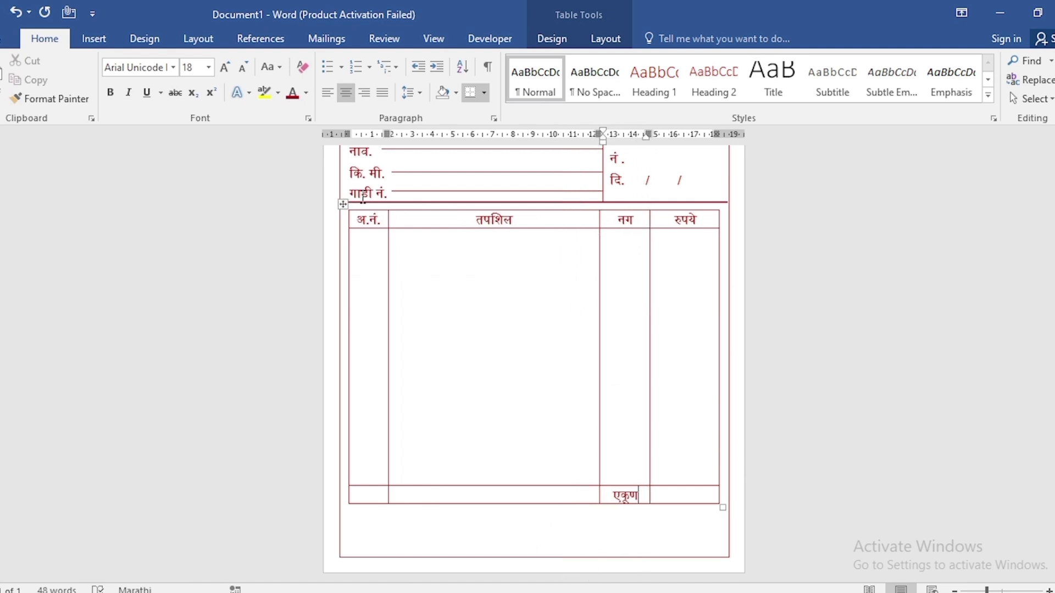
# Duplicate the "गाडी नं." label below the table's first column and replace its text with "धन्यवाद !".
pyautogui.click(384, 190)
pyautogui.moveTo(385, 187); pyautogui.dragTo(384, 538)
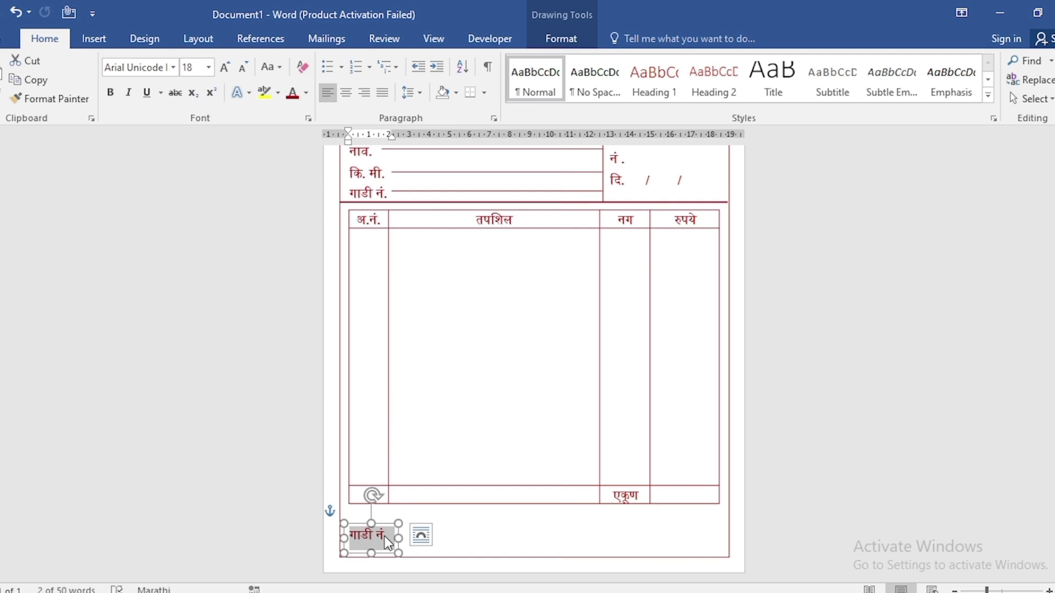
pyautogui.write('धन्यवाद !')
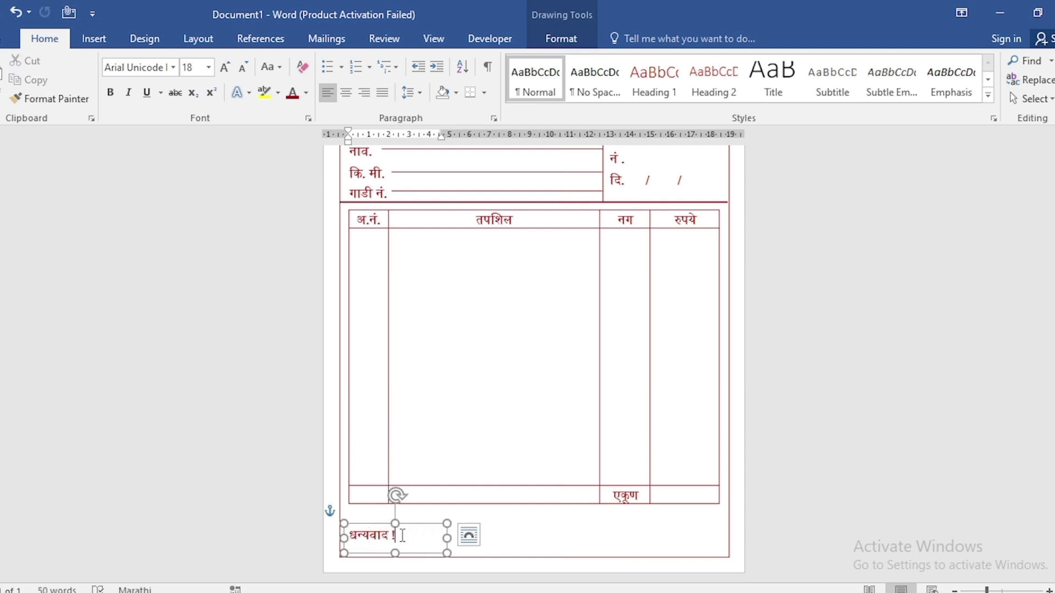
# Make the "धन्यवाद !" text bold and enlarge it to size 26.
pyautogui.tripleClick(402, 535)
pyautogui.click(110, 93)
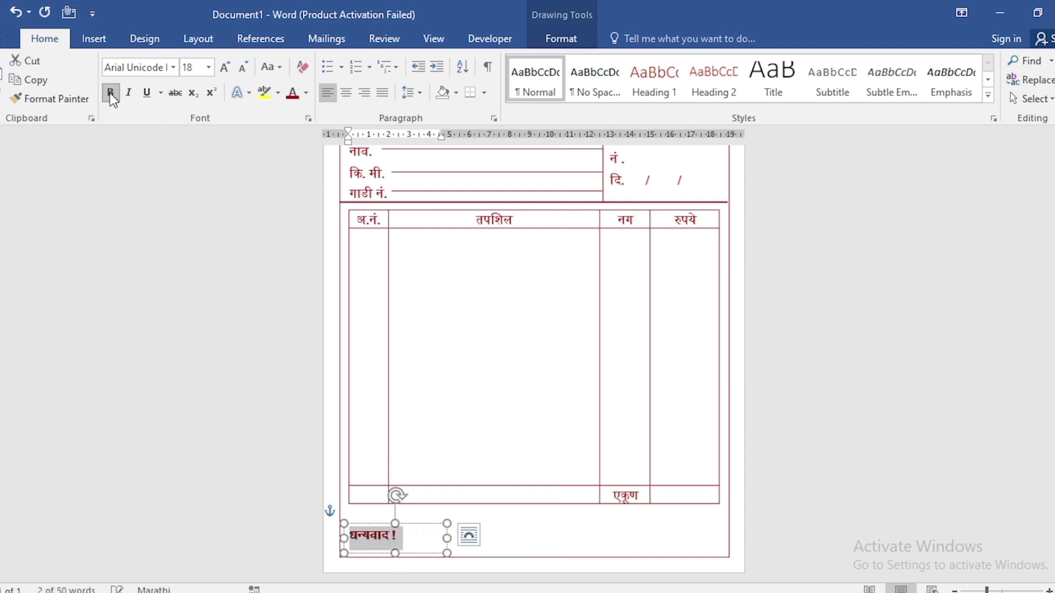
pyautogui.click(224, 67)
pyautogui.click(224, 67)
pyautogui.click(223, 67)
pyautogui.click(223, 68)
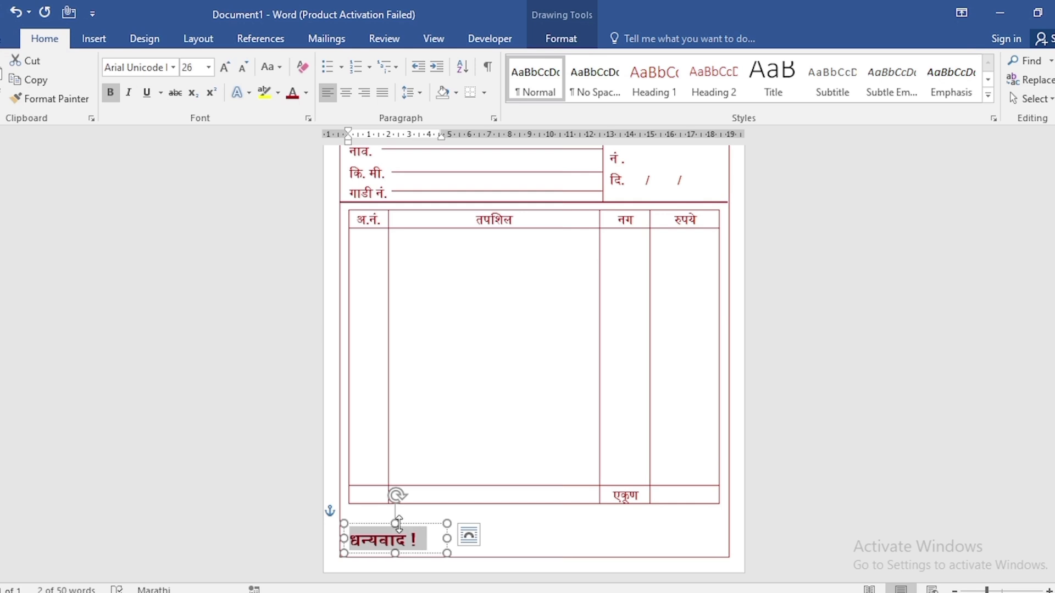
# Duplicate the "धन्यवाद !" text box to the opposite side of the page footer and replace its text with "जय मल्हार सर्विस सेंटर".
pyautogui.click(427, 539)
pyautogui.keyDown('ctrl'); pyautogui.keyDown('shift'); pyautogui.moveTo(433, 529); pyautogui.dragTo(695, 536); pyautogui.keyUp('shift'); pyautogui.keyUp('ctrl')
pyautogui.moveTo(693, 542); pyautogui.dragTo(605, 539)
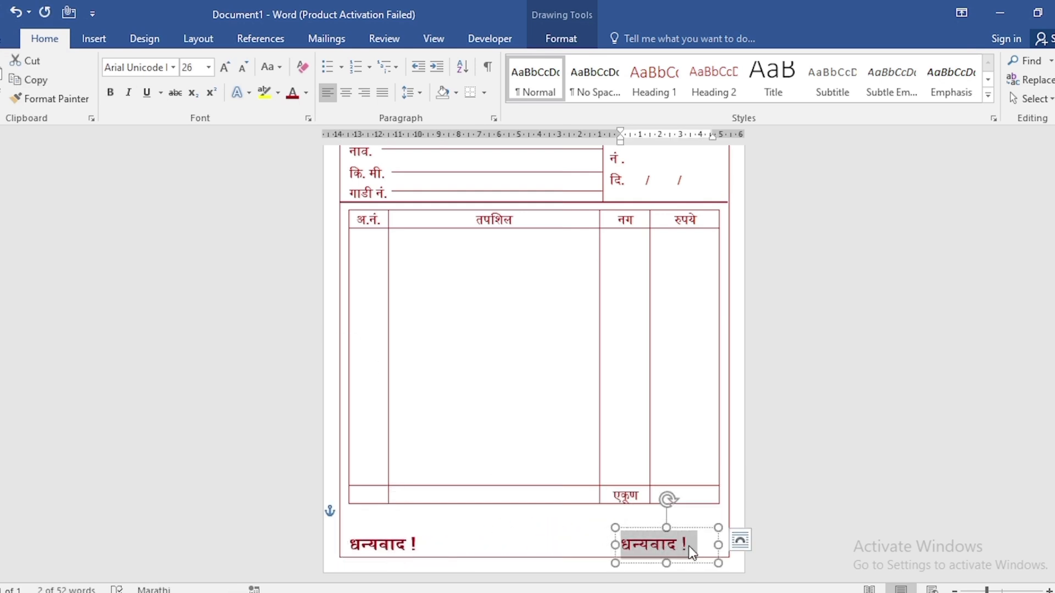
pyautogui.write('जय मल्हार सर्विस सेंटर')
pyautogui.click(775, 508)
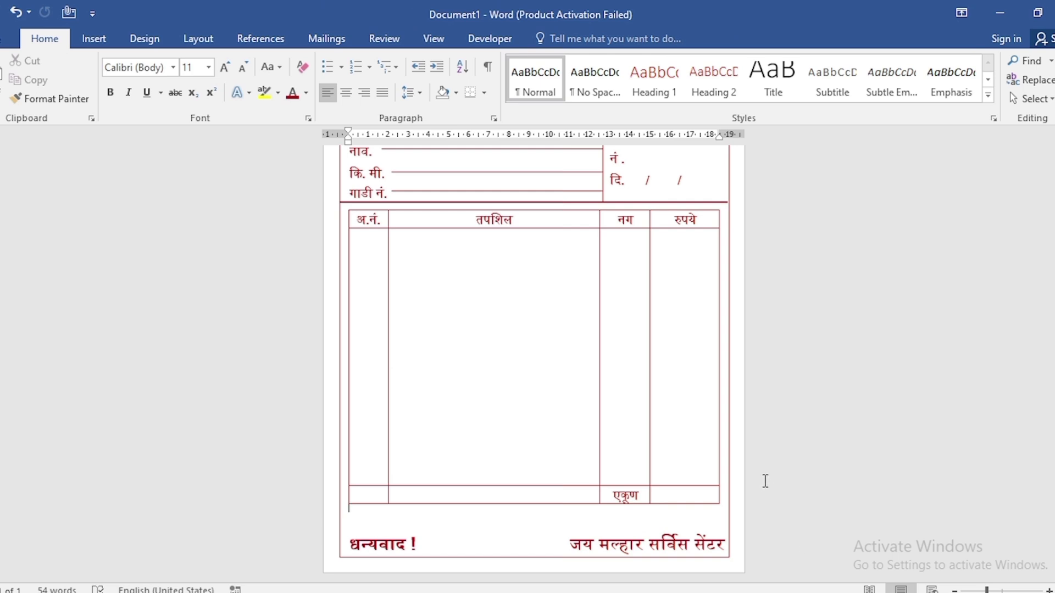
pyautogui.scroll(-2, 763, 481)
pyautogui.hotkey('ctrl', 'F1')
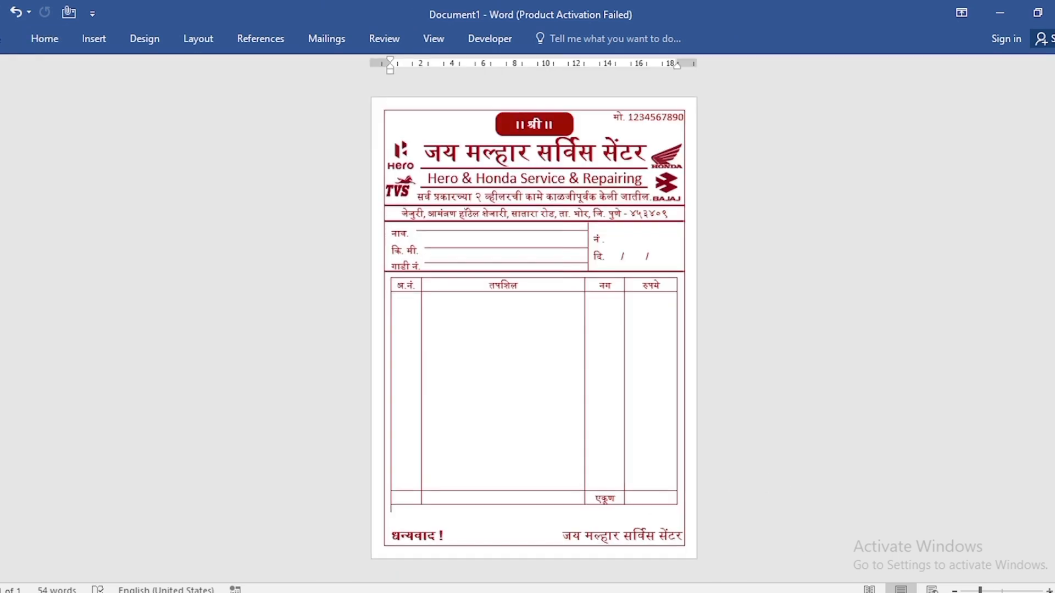